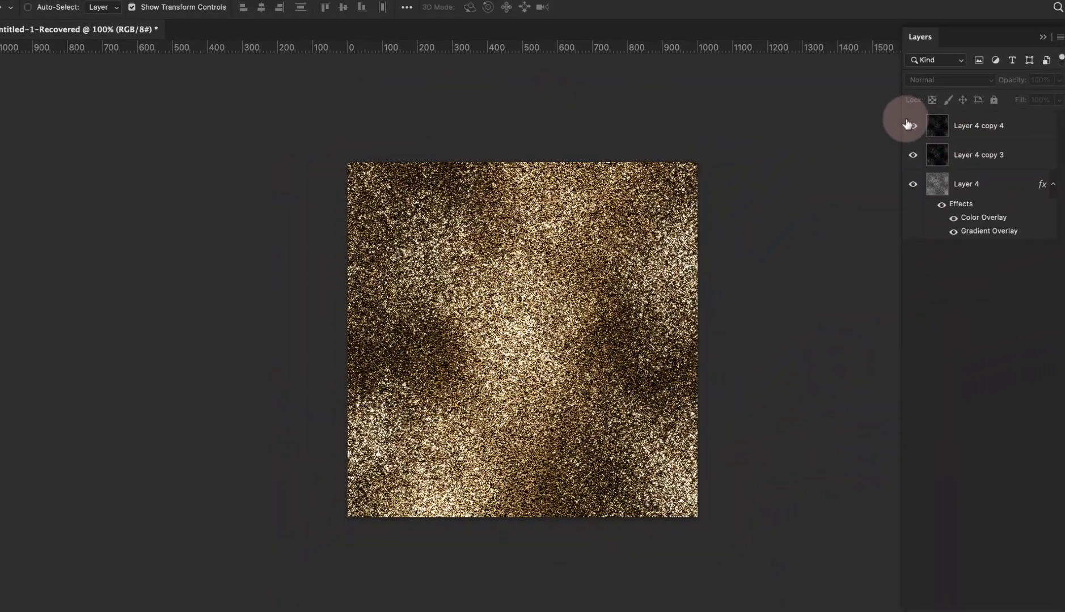
- Hide glitter layers Layer 4 copy 4 and copy 3, then show copy 3 again to compare
left_click(899, 135)
left_click(899, 162)
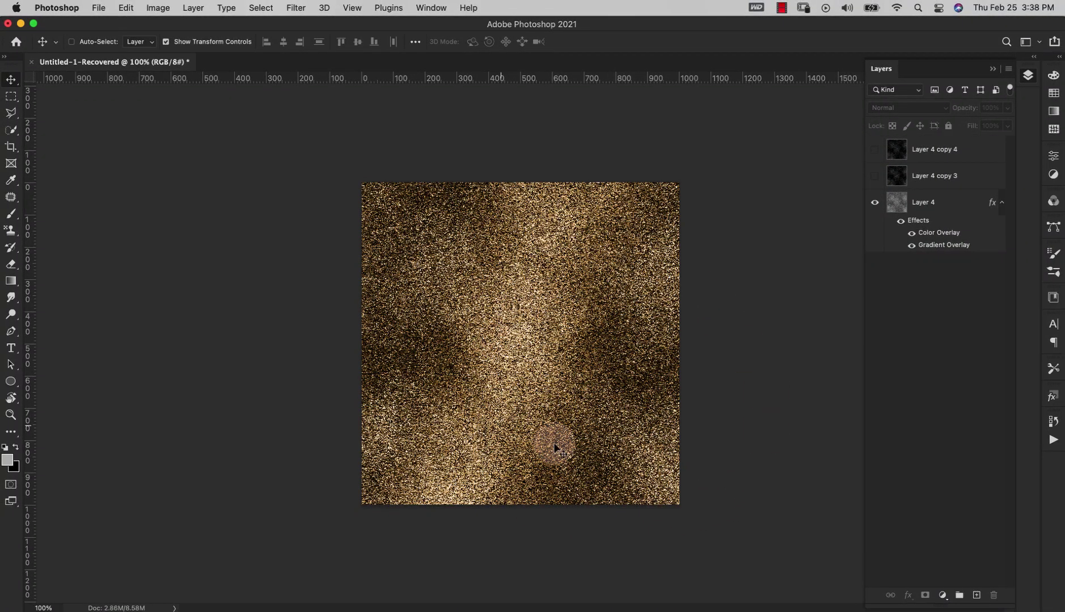
left_click(874, 175)
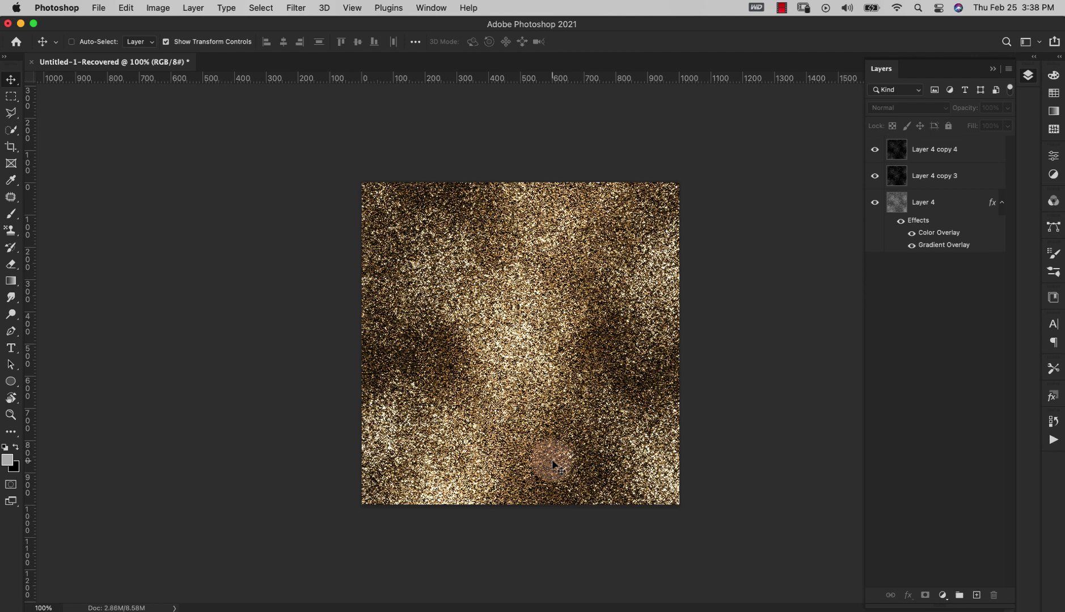
- Create a new 1024 × 1024 px, 72 ppi document with a white background
left_click(98, 8)
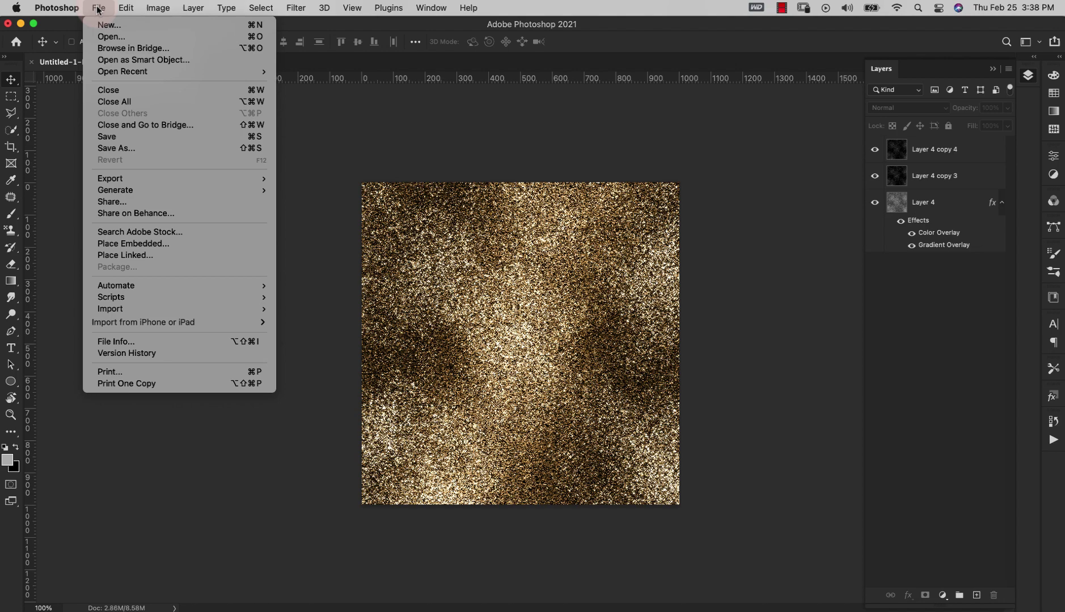
left_click(107, 24)
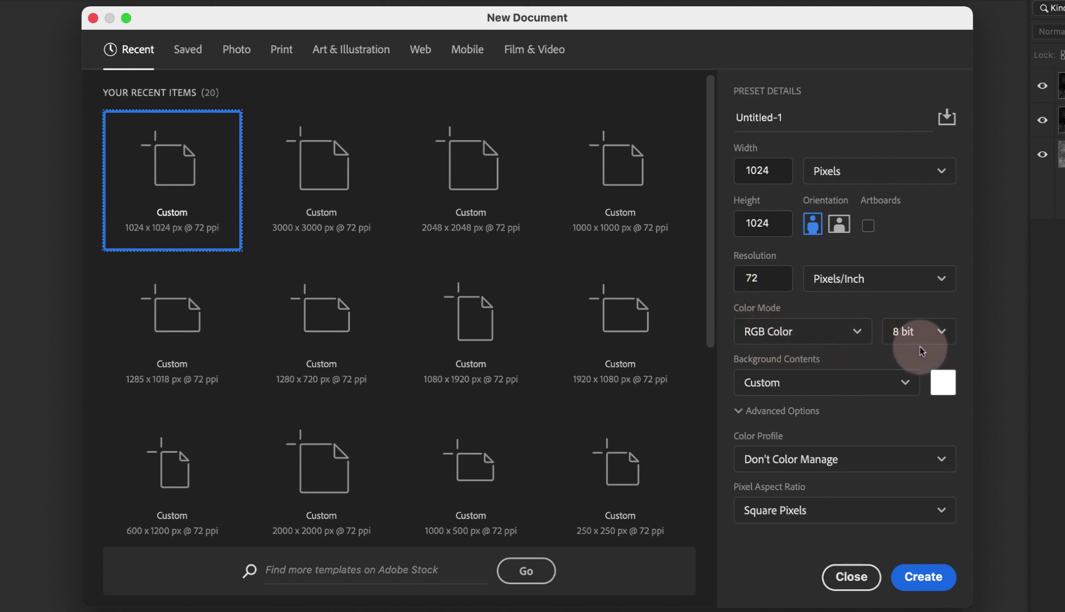
left_click(917, 575)
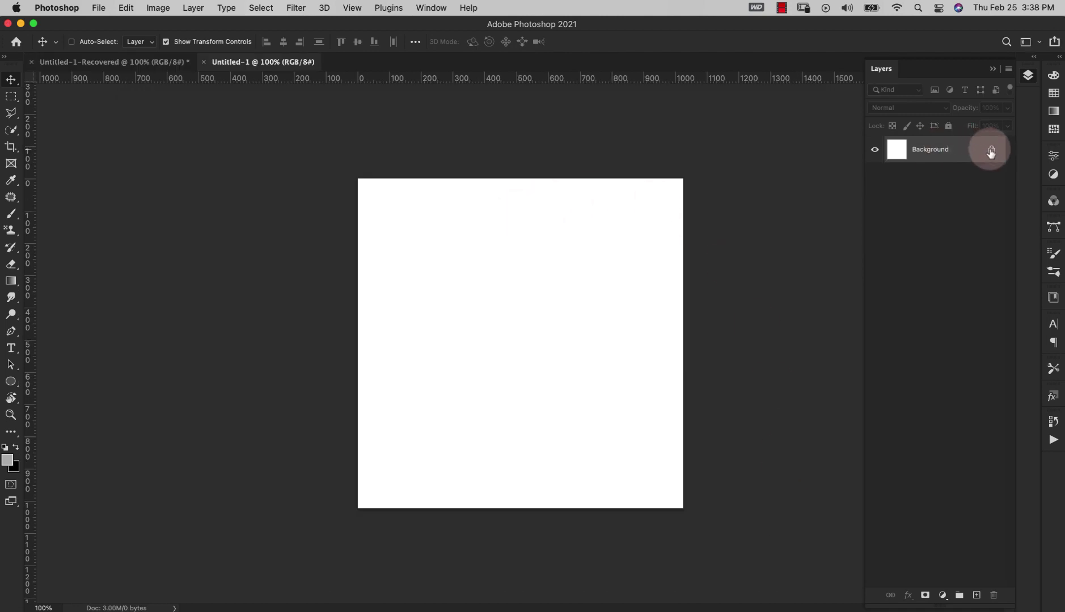
- Unlock the Background into Layer 0 and confirm grey #b4b4b4 foreground and black background colours
left_click(991, 151)
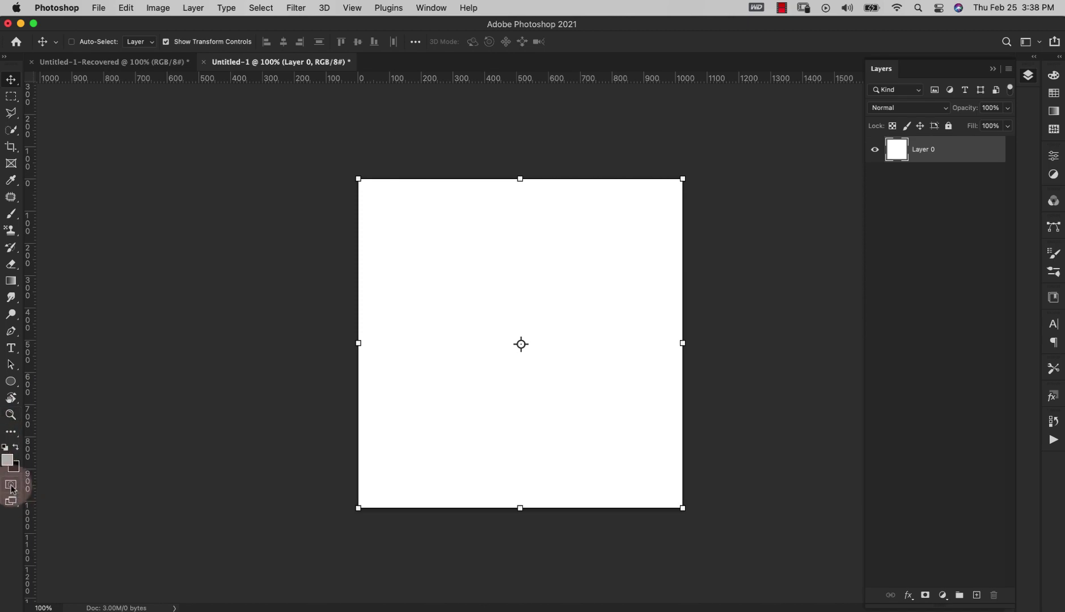
left_click(7, 462)
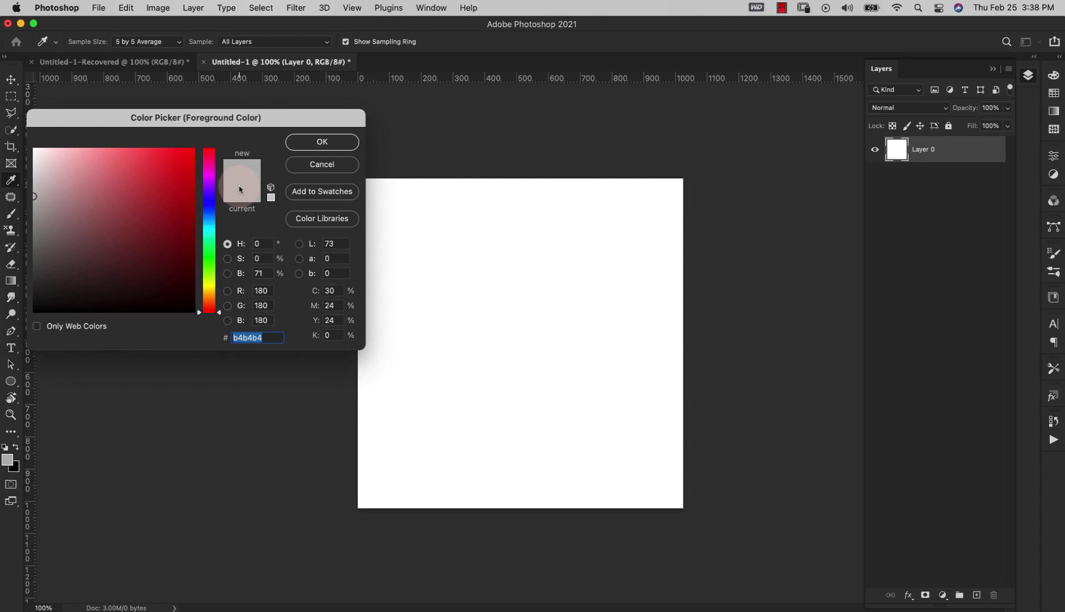
left_click(315, 142)
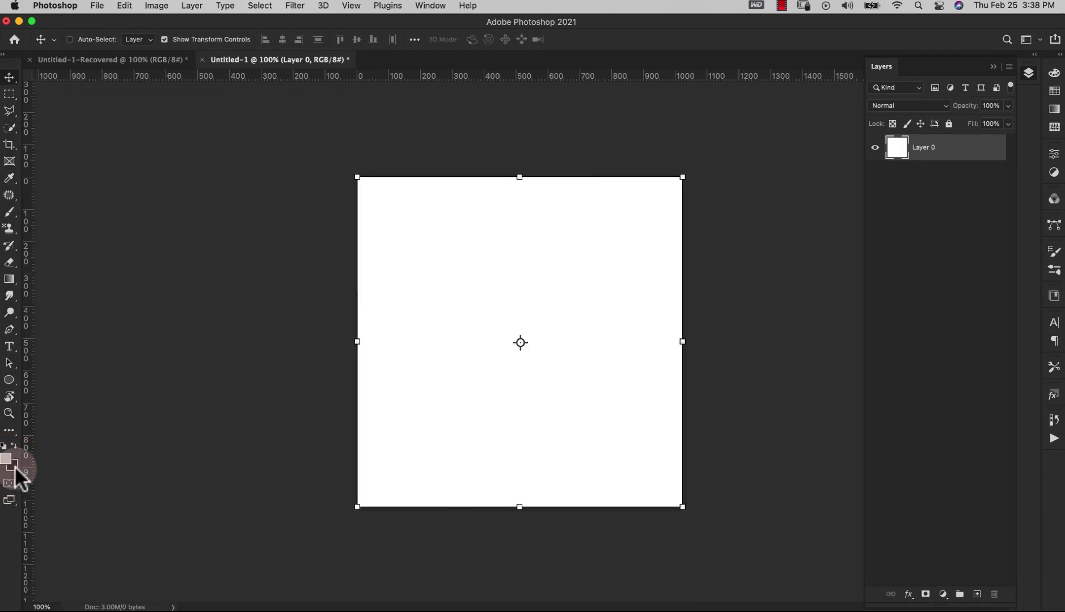
left_click(14, 467)
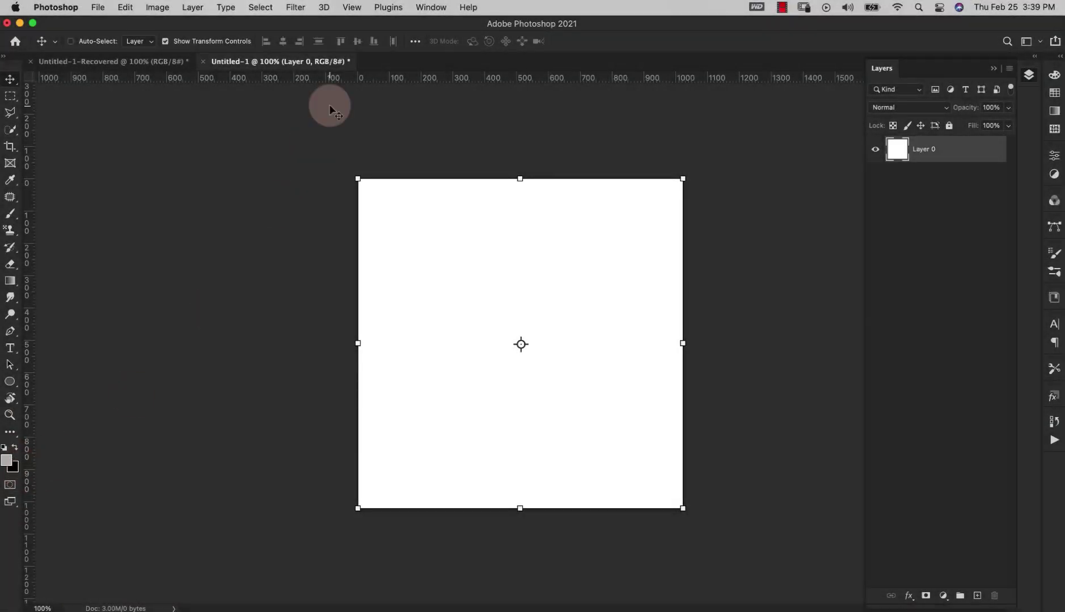
- Render grey-and-black Clouds across Layer 0 with Filter > Render > Clouds
left_click(297, 8)
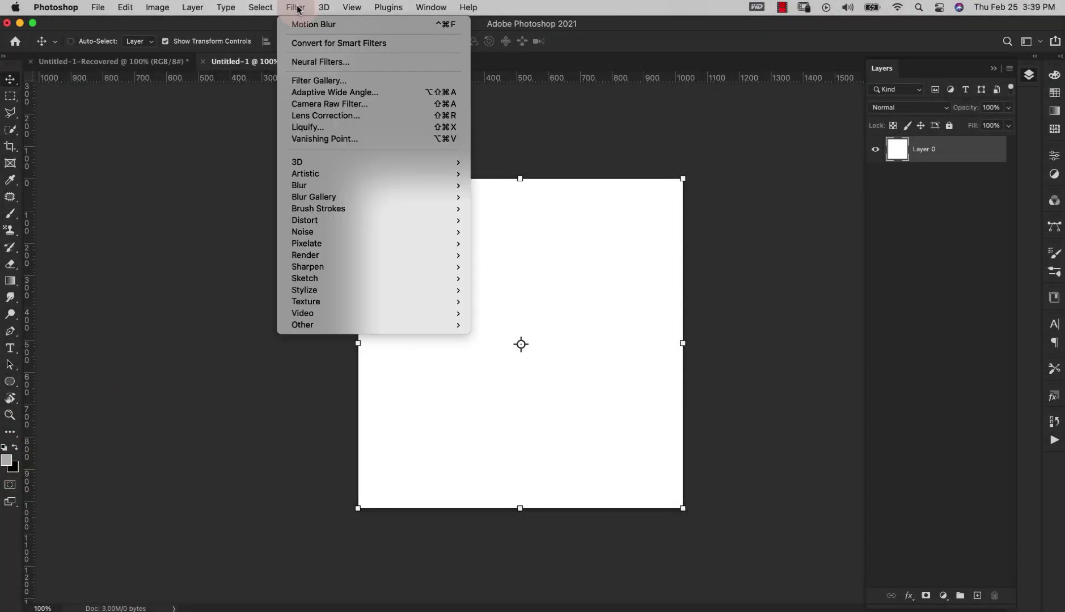
mouse_move(346, 265)
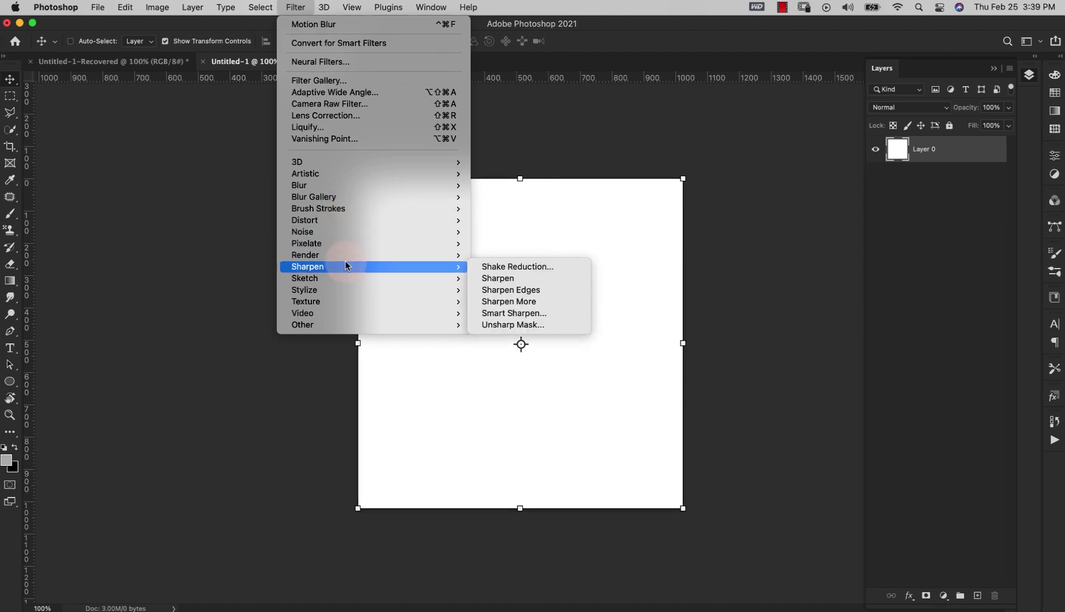
mouse_move(388, 255)
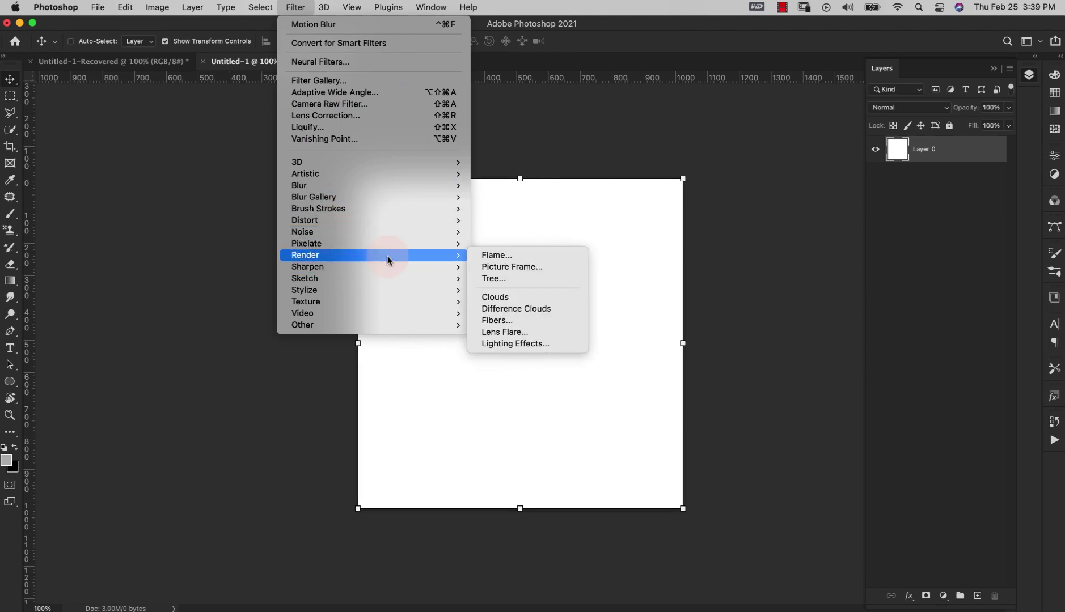
left_click(520, 298)
- Add Noise at amount 80 over the clouds for a speckled base
left_click(297, 8)
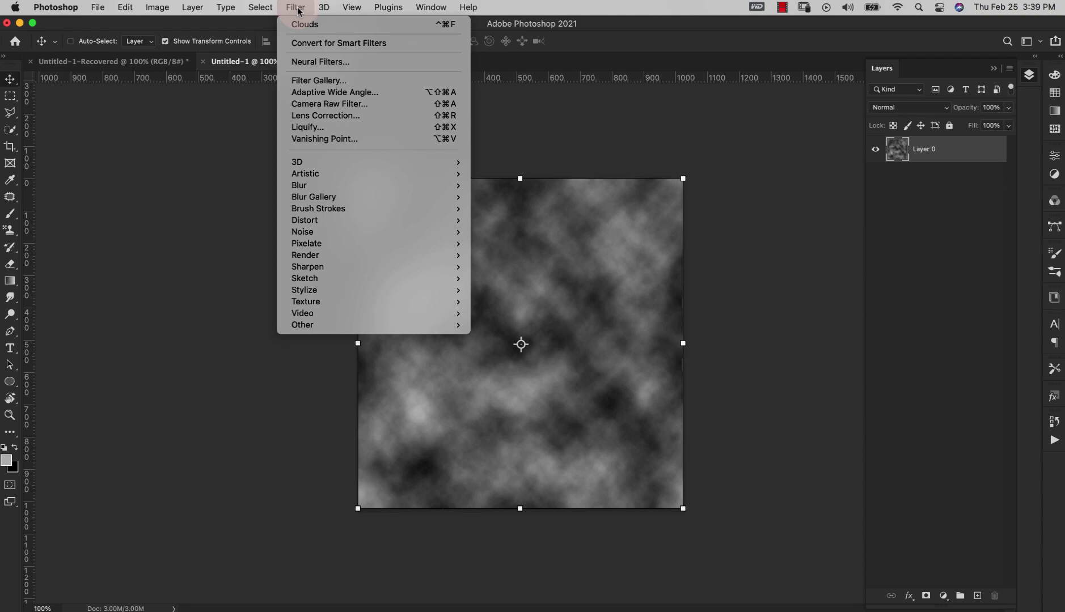
mouse_move(325, 233)
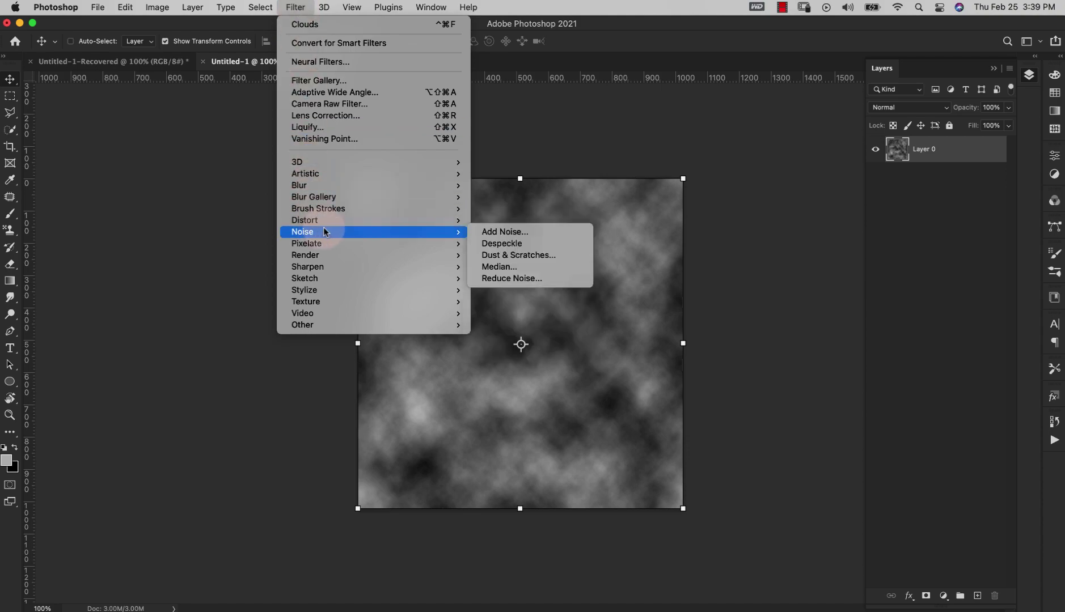
left_click(491, 232)
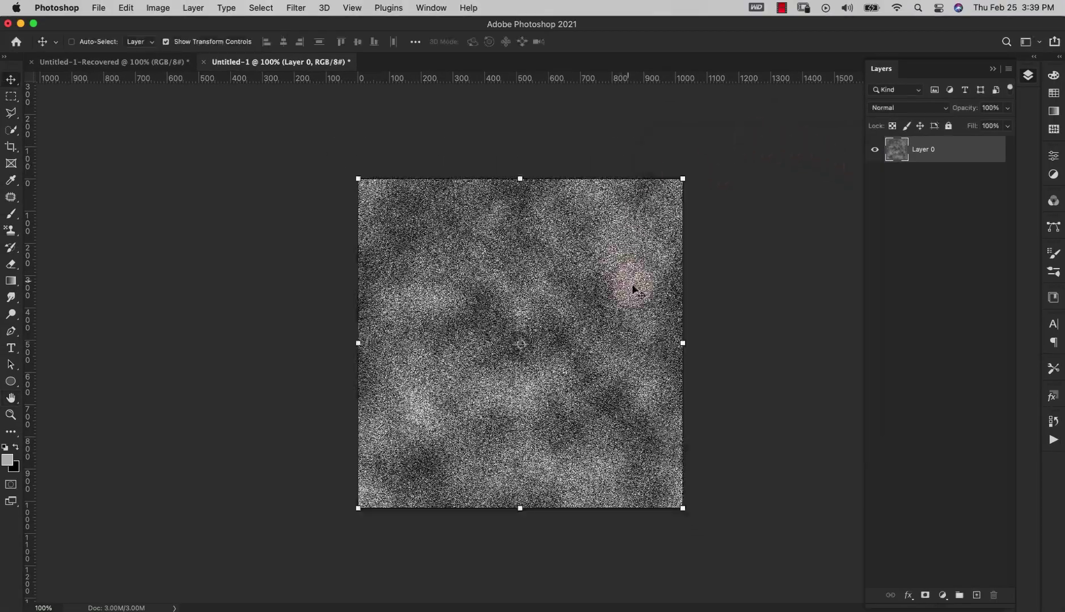
- Enable a Reflected Gradient Overlay on Layer 0: Overlay mode, 75% opacity, -17°, 60% scale
double_click(992, 154)
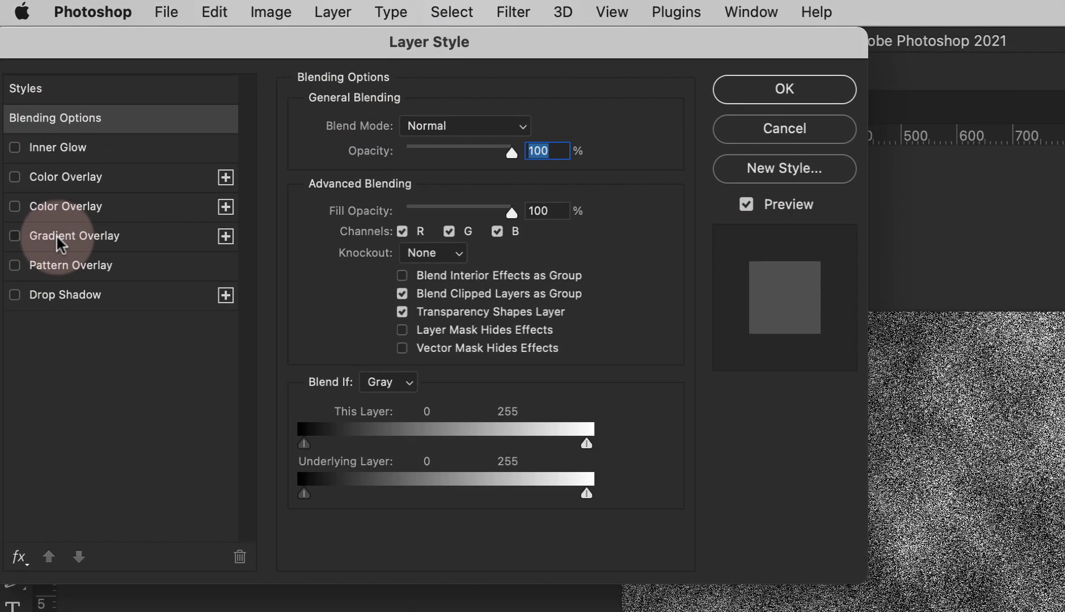
left_click(59, 243)
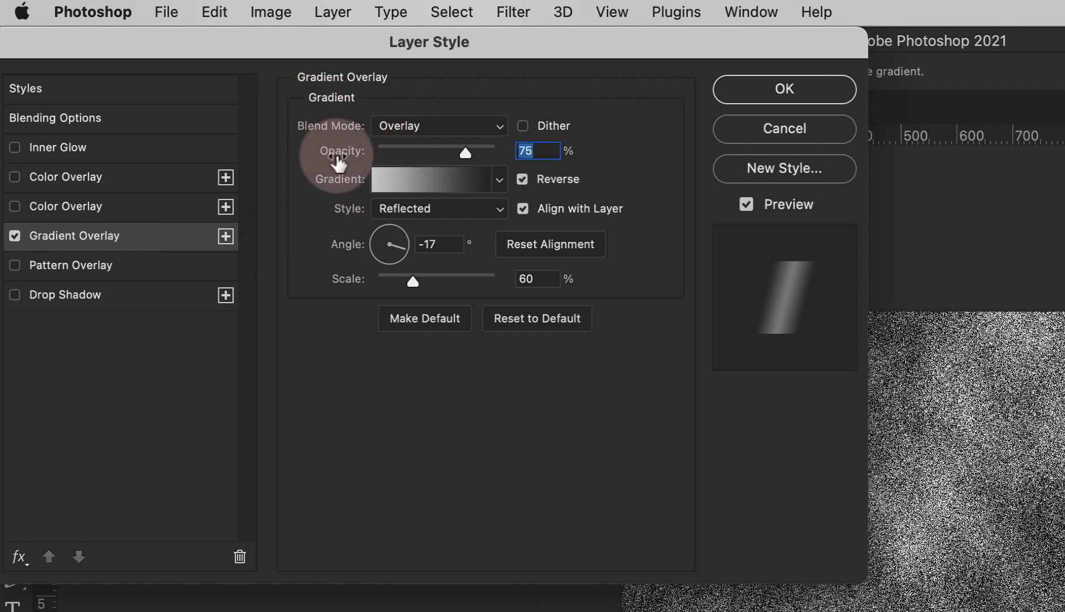
left_click(422, 186)
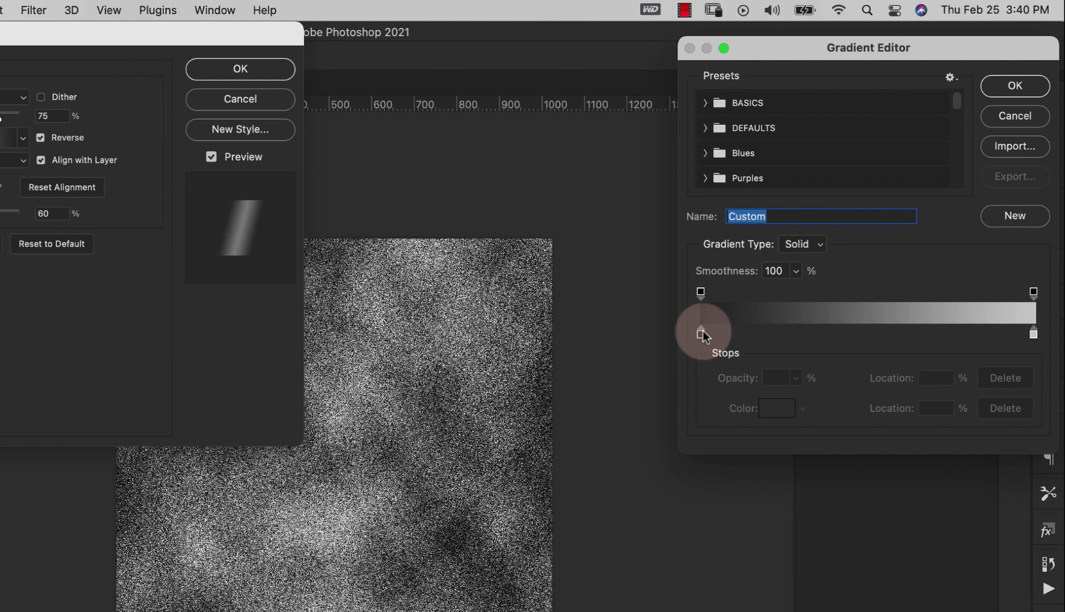
- Set the gradient's stops to dark grey #252525 and light grey #cccccc
left_click(701, 335)
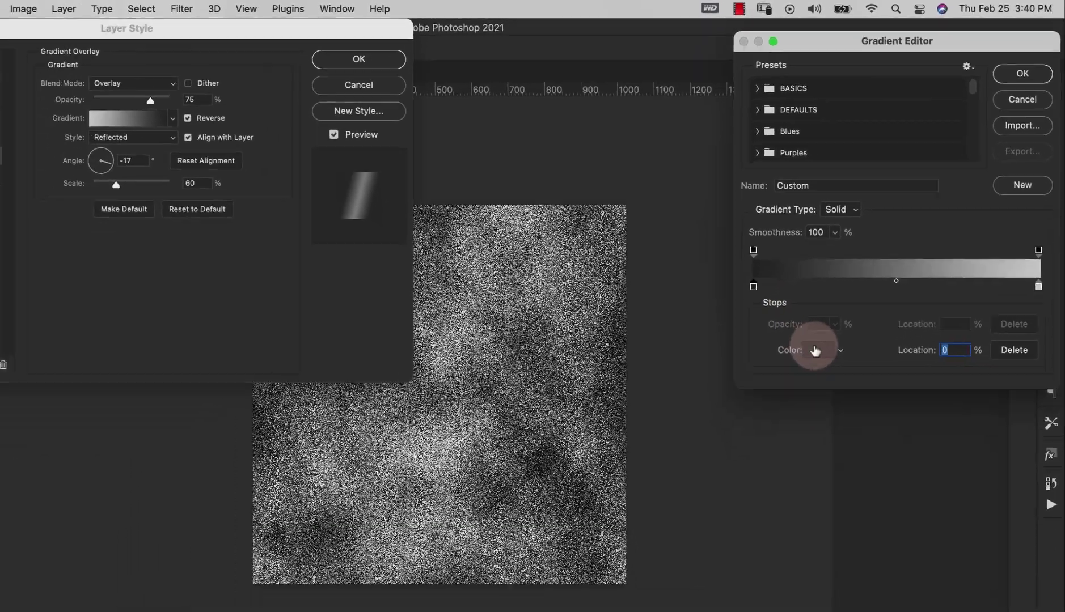
left_click(814, 351)
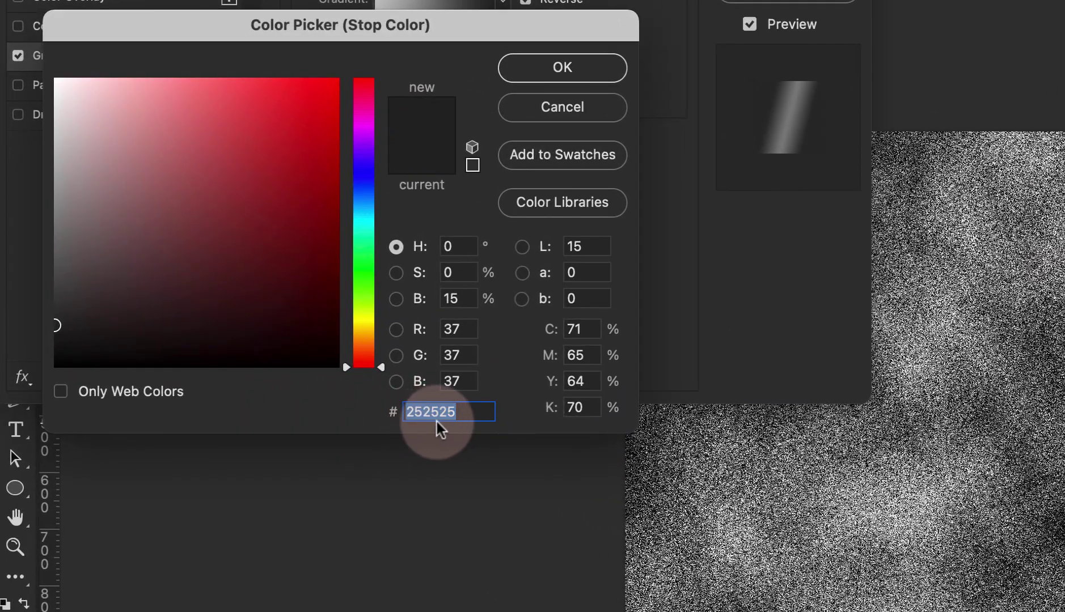
left_click(562, 67)
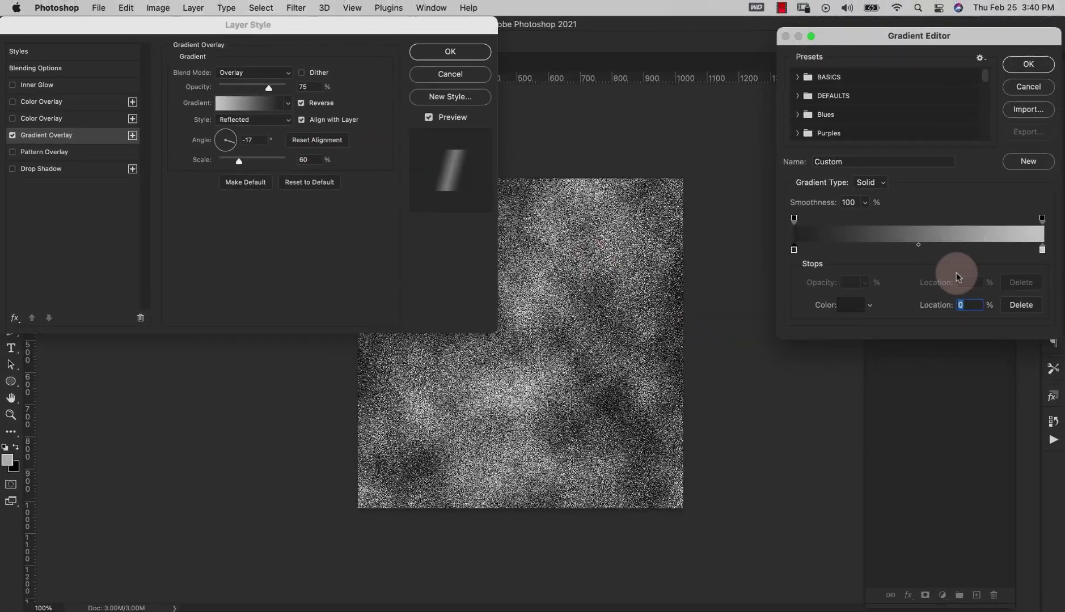
left_click(1042, 252)
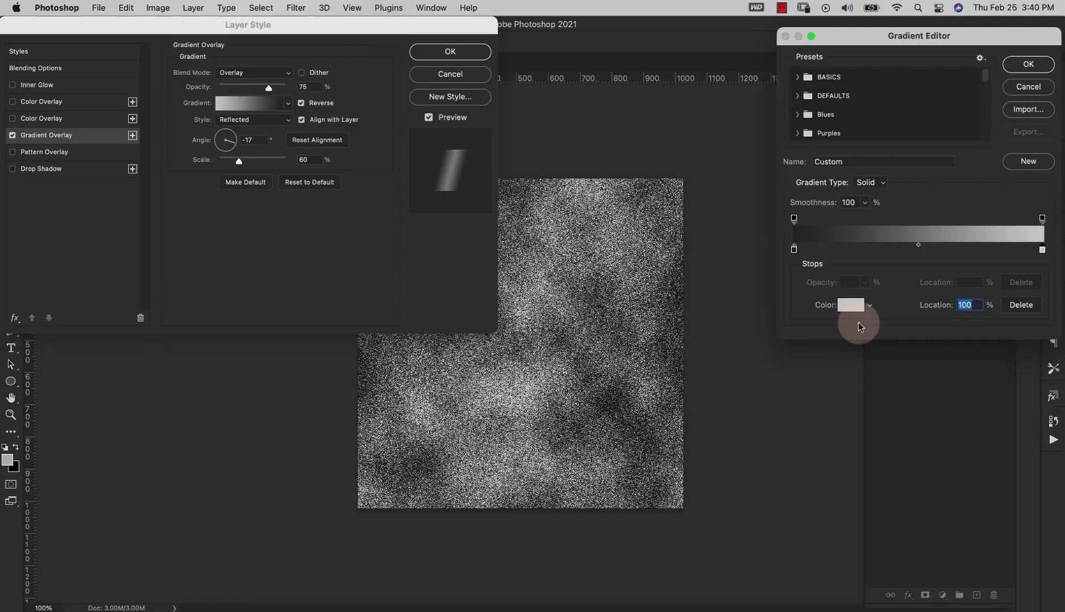
left_click(850, 307)
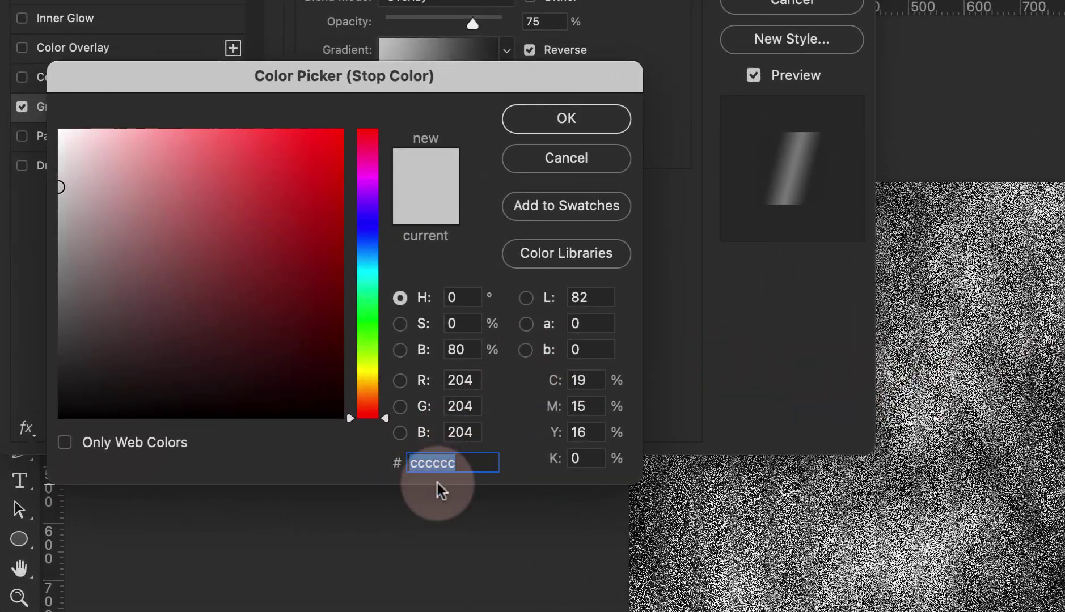
left_click(559, 122)
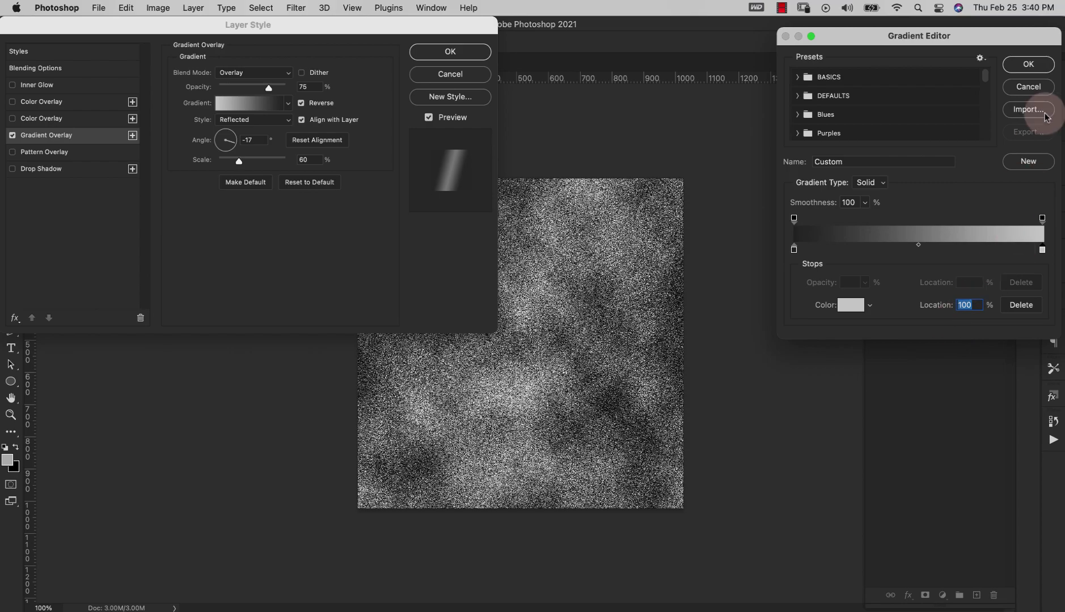
left_click(1027, 65)
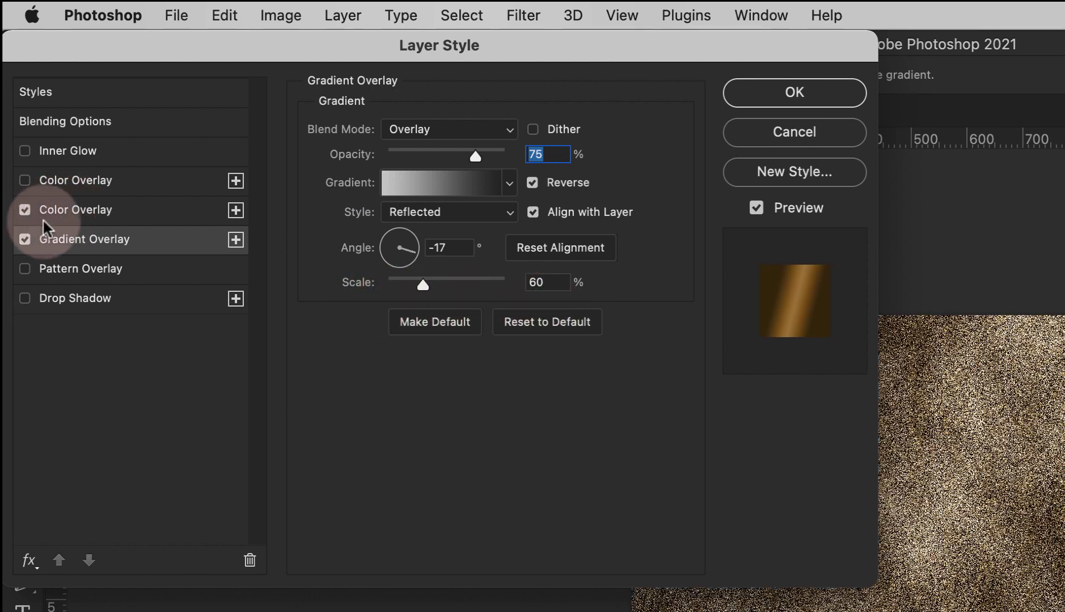
- Add a brown Color Overlay in Color mode at 80% opacity and apply the layer style
left_click(81, 213)
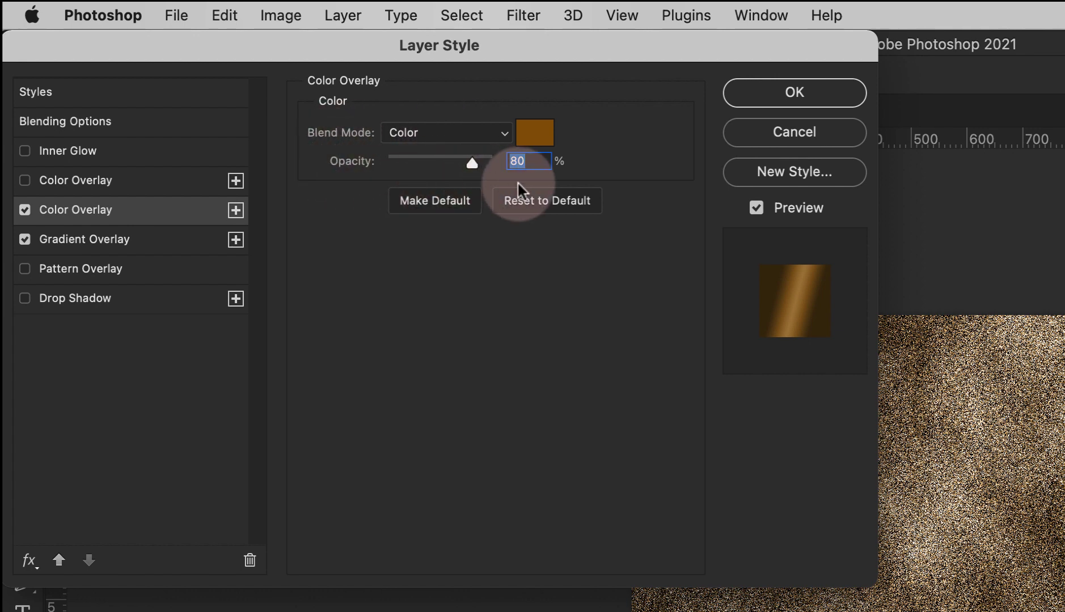
left_click(533, 136)
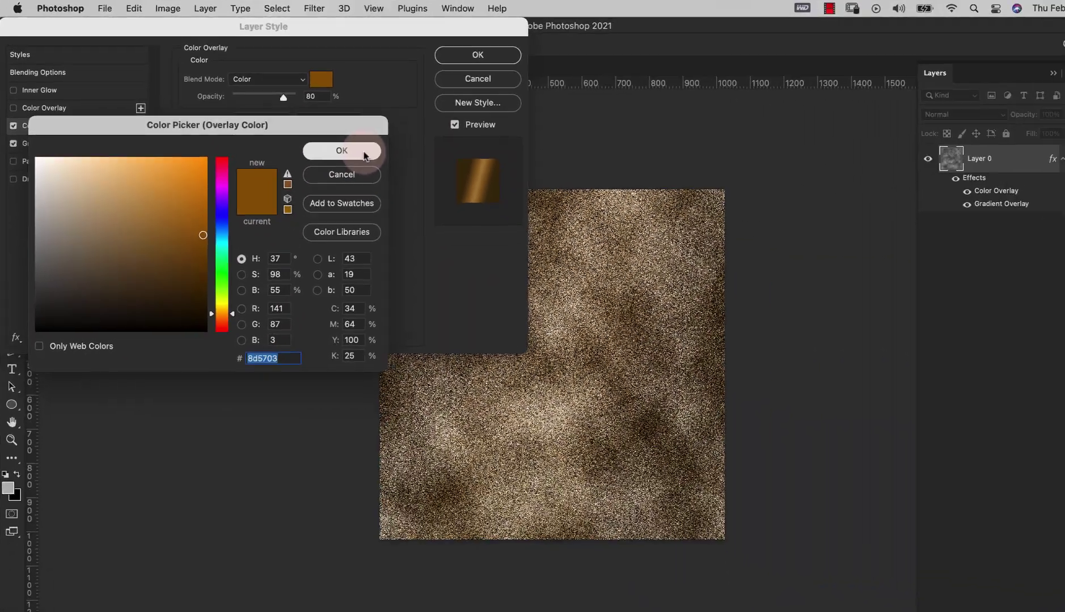
left_click(599, 253)
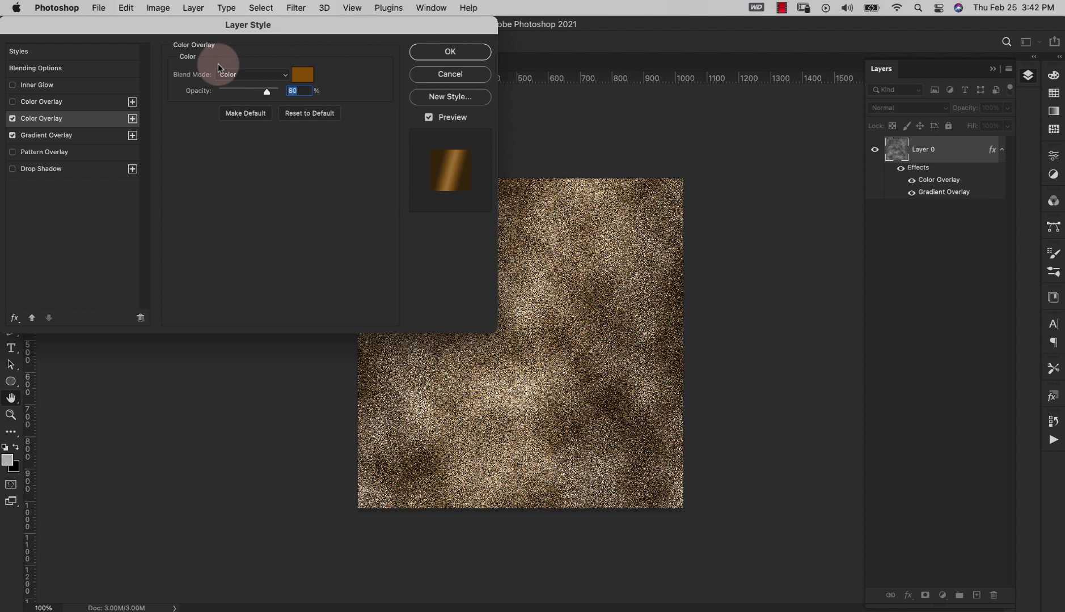
left_click(450, 51)
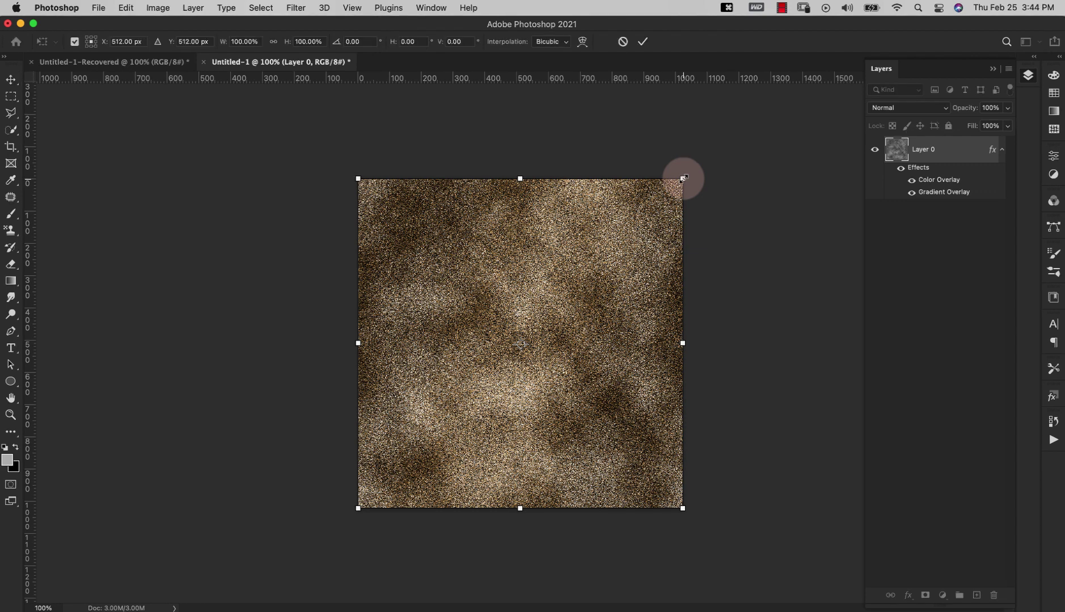
- Scale the glitter layer up to about 177% with Free Transform
left_click_drag(682, 177, 822, 63)
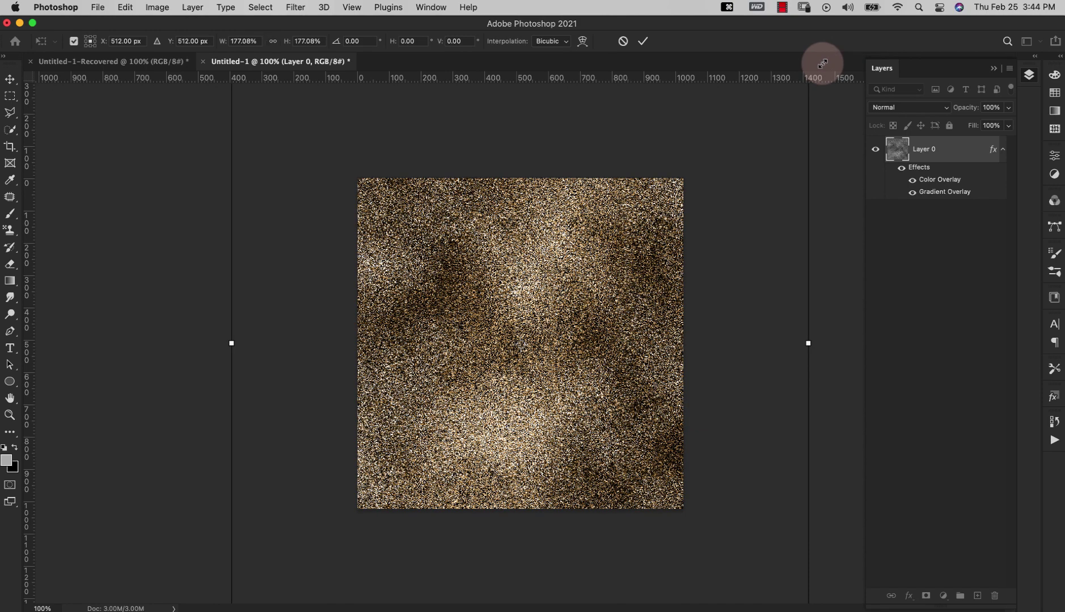
key("Return")
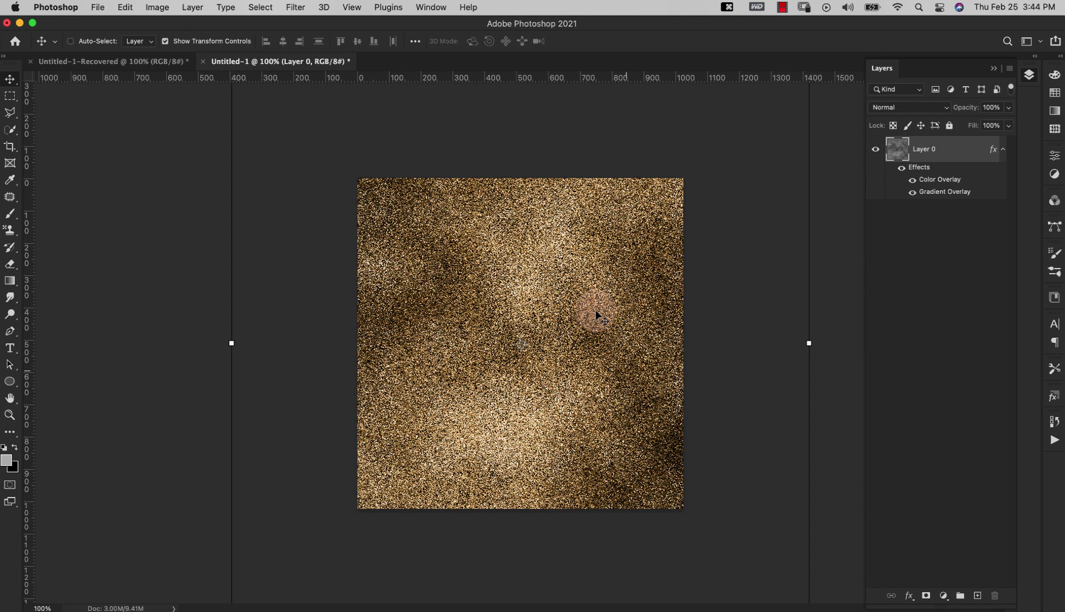
key("super+z")
key("Escape")
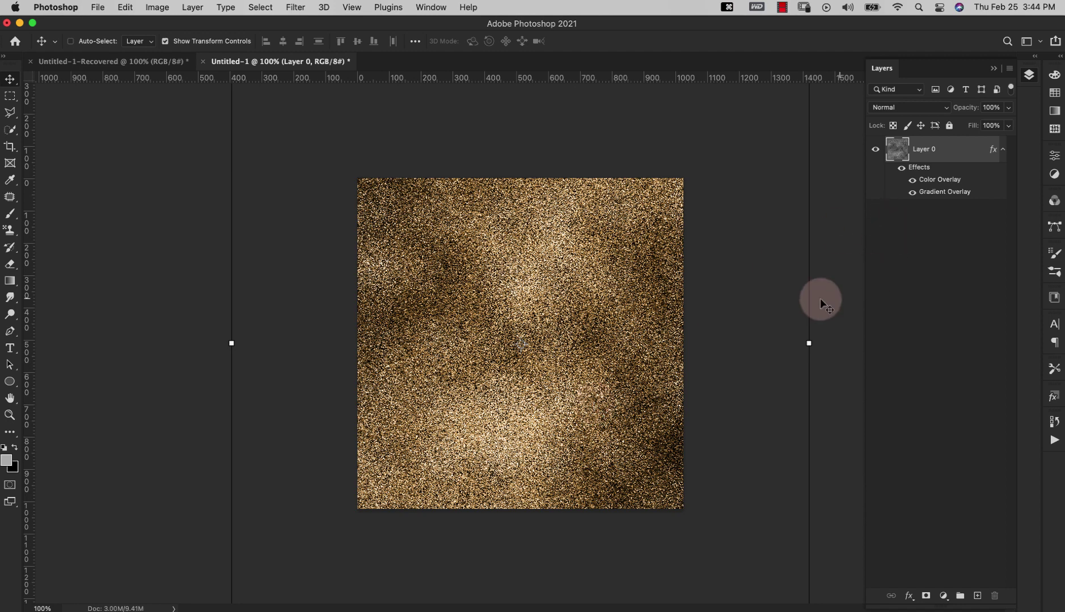
- Crop to the square canvas to trim off-canvas pixels, then reselect Layer 0
left_click(898, 194)
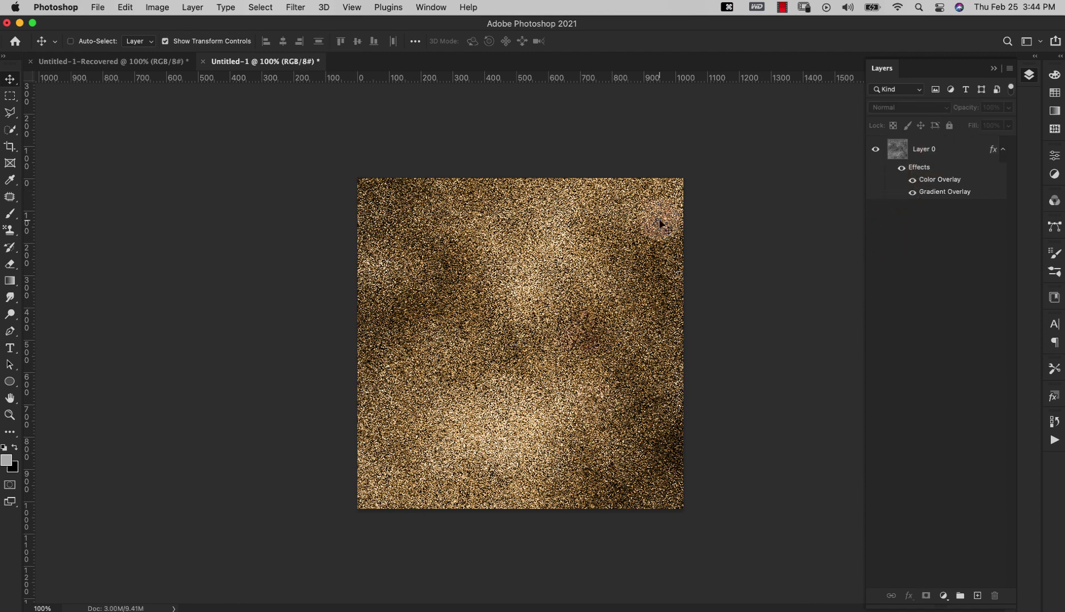
key("c")
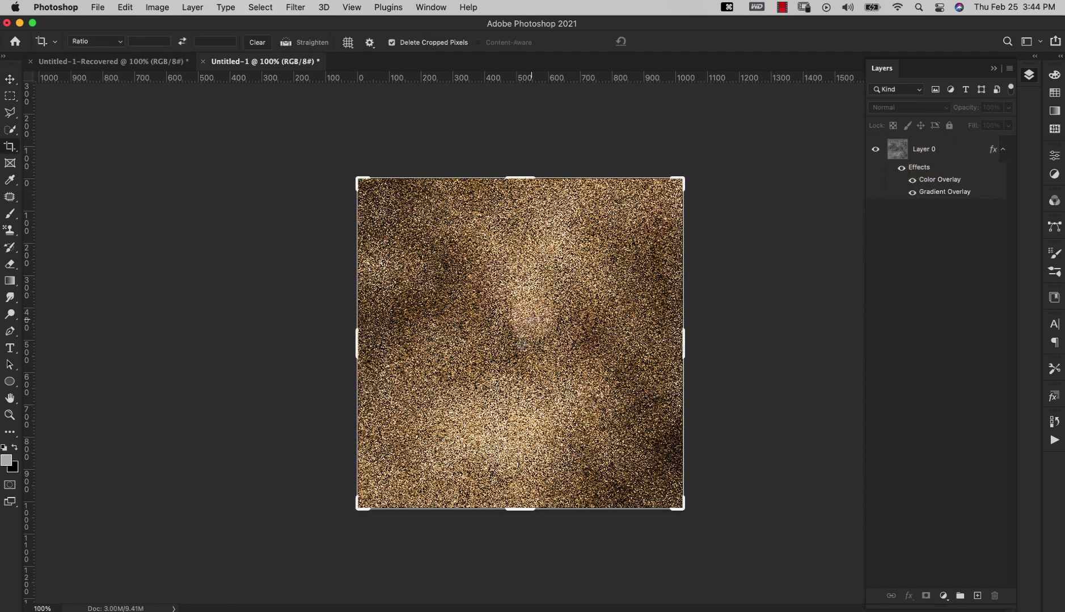
left_click(528, 316)
key("Return")
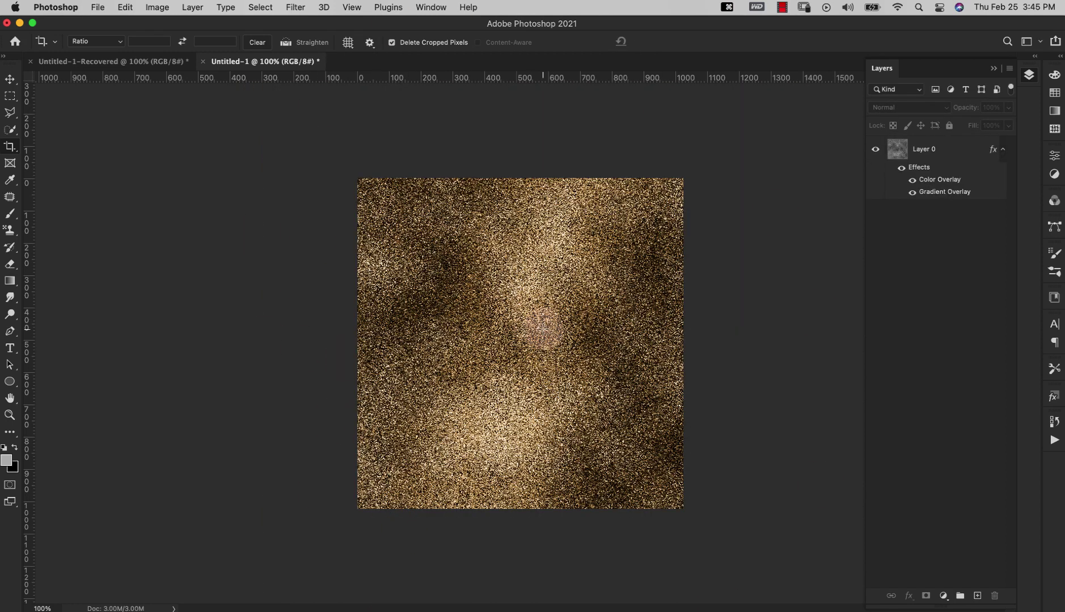
left_click(952, 151)
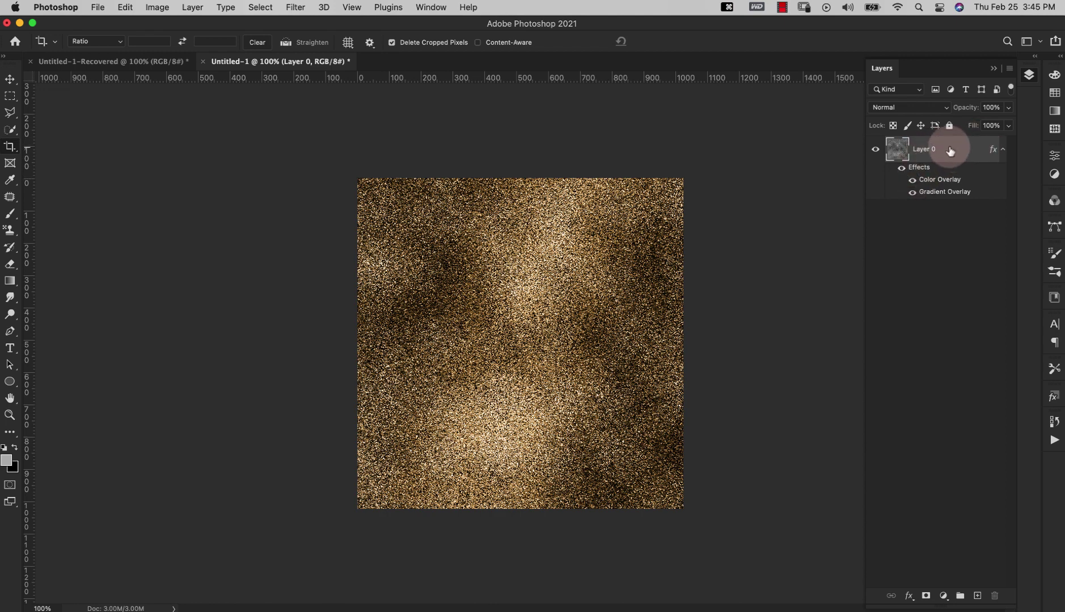
- Duplicate Layer 0 and clear the copy's layer style
key("super+j")
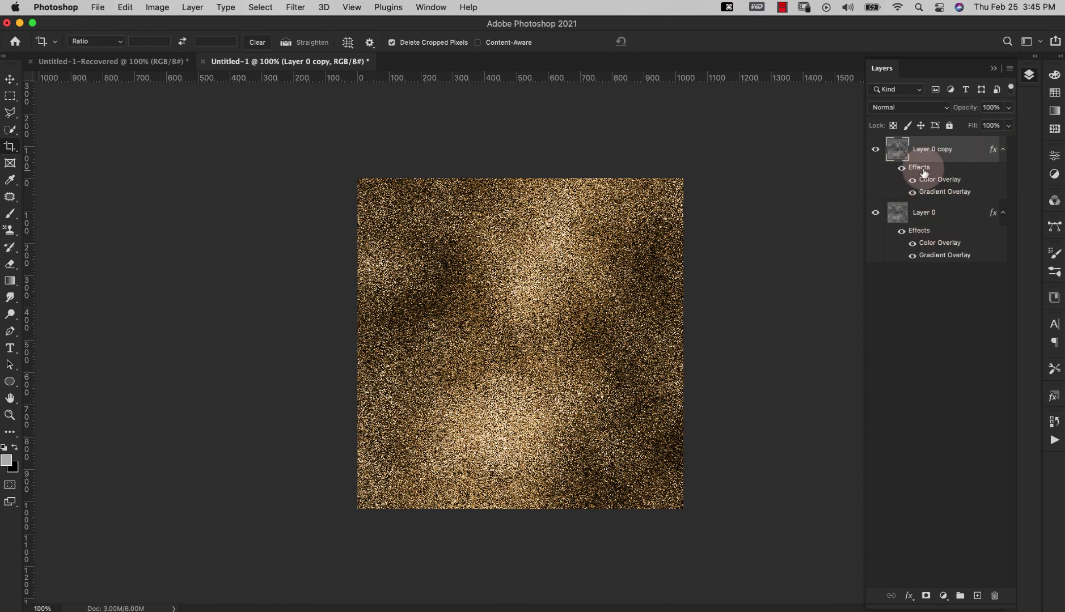
right_click(993, 151)
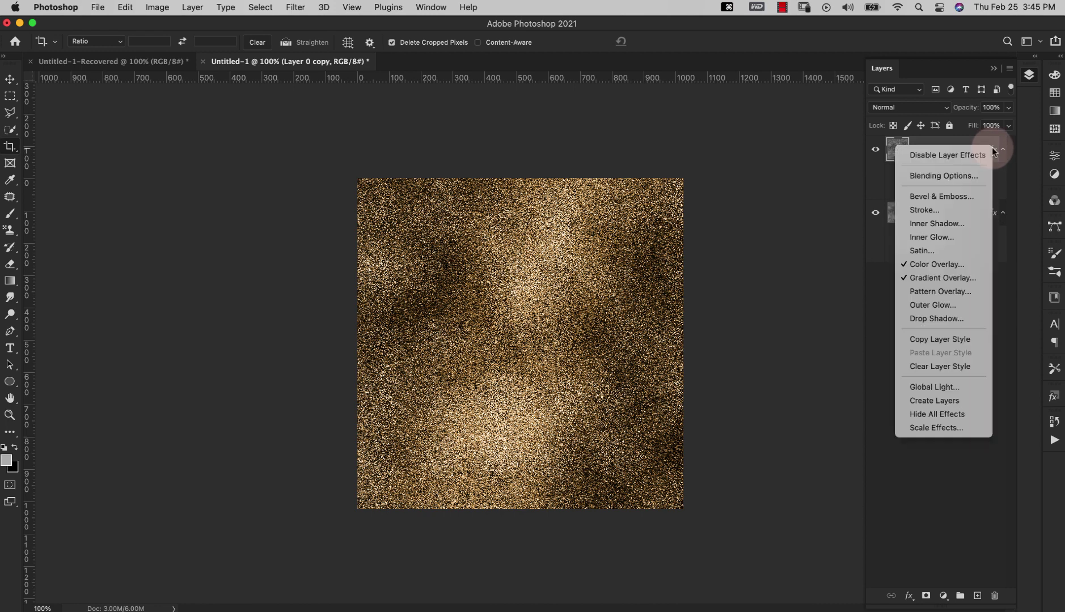
left_click(955, 367)
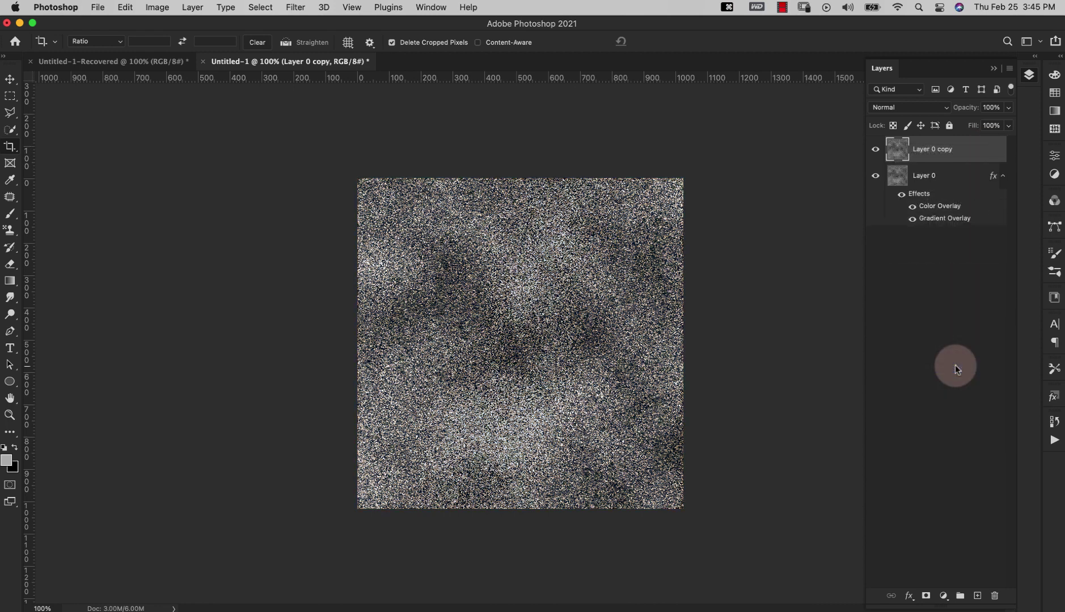
- Apply Levels with black input 253 so only sparse white specks remain
key("super+l")
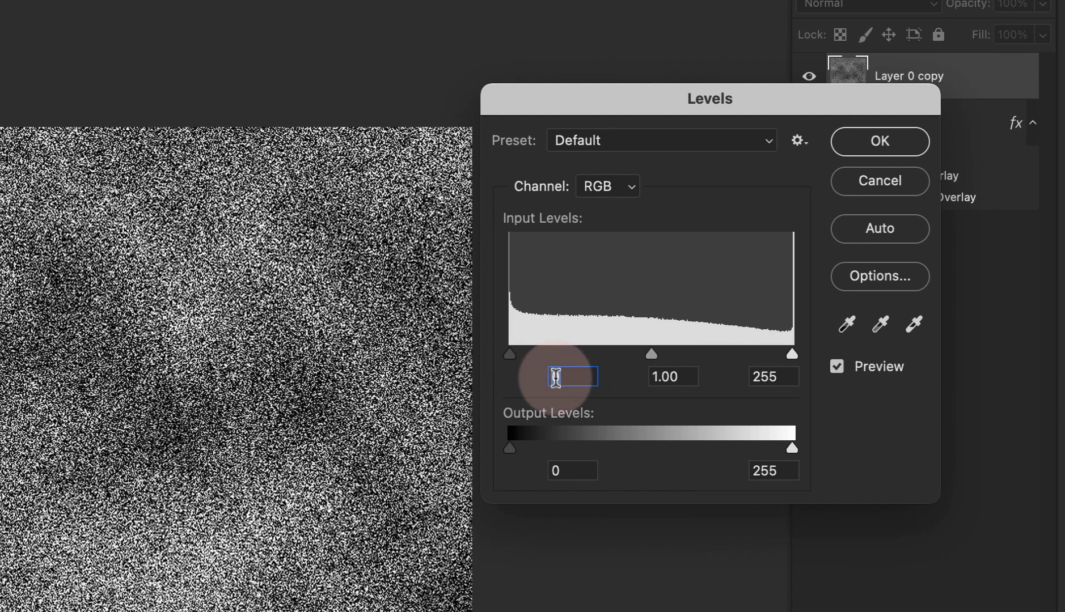
left_click_drag(570, 376, 796, 361)
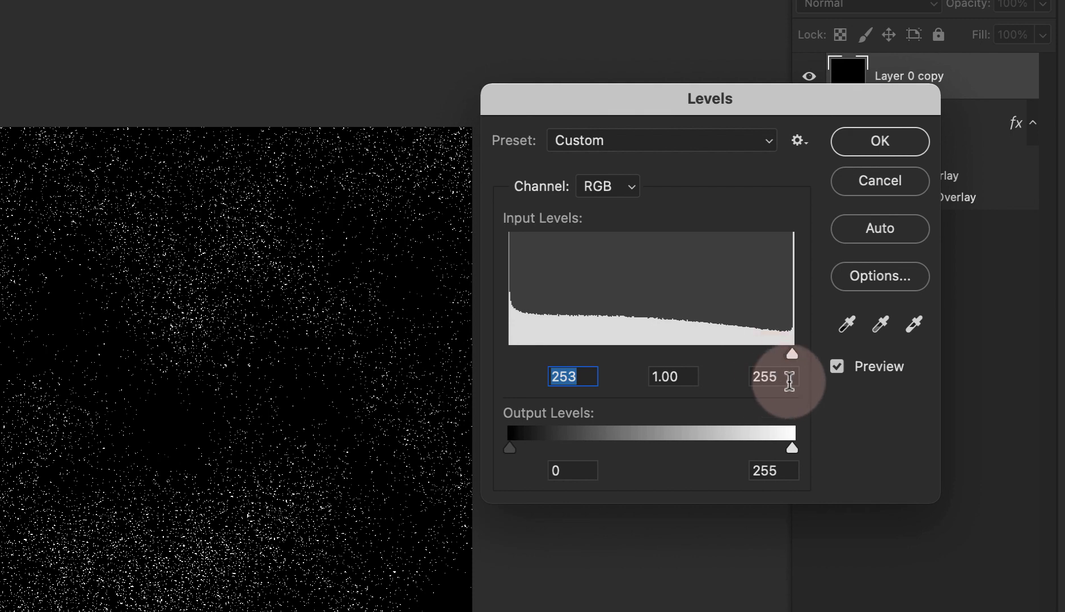
left_click(873, 146)
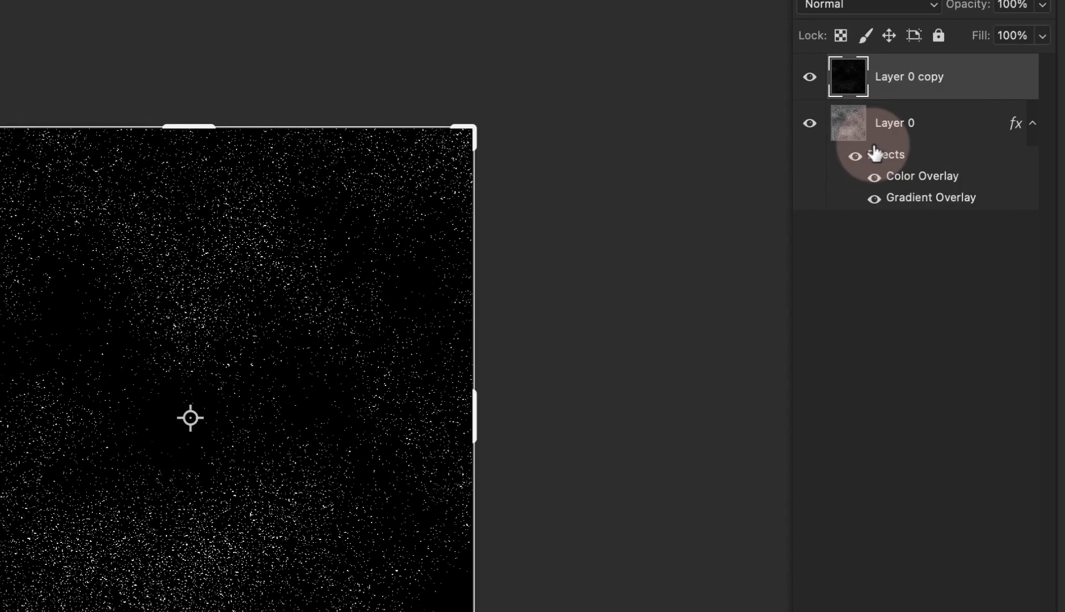
- Duplicate the speckle copy twice more and rename the three layers 3, 2 and 1 top to bottom
key("v")
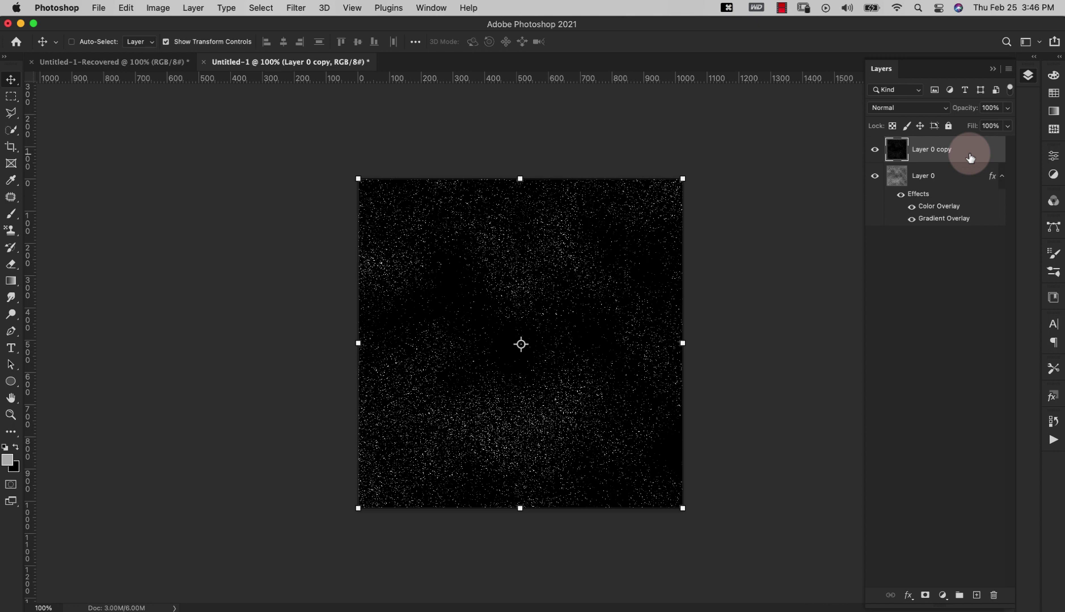
key("super+j")
key("super+j")
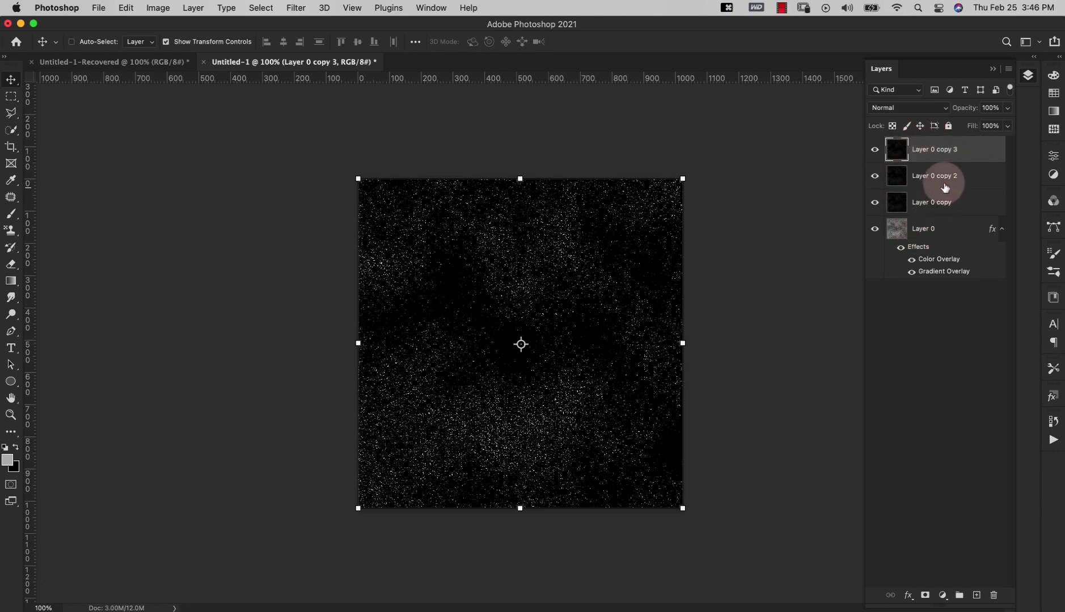
double_click(944, 147)
type("3")
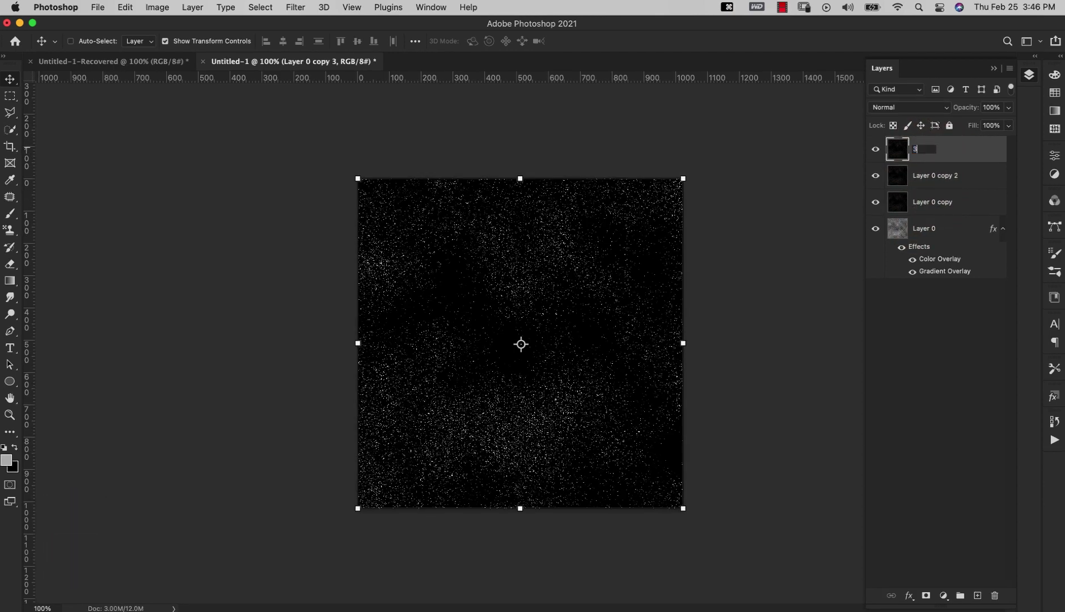
double_click(942, 175)
type("2")
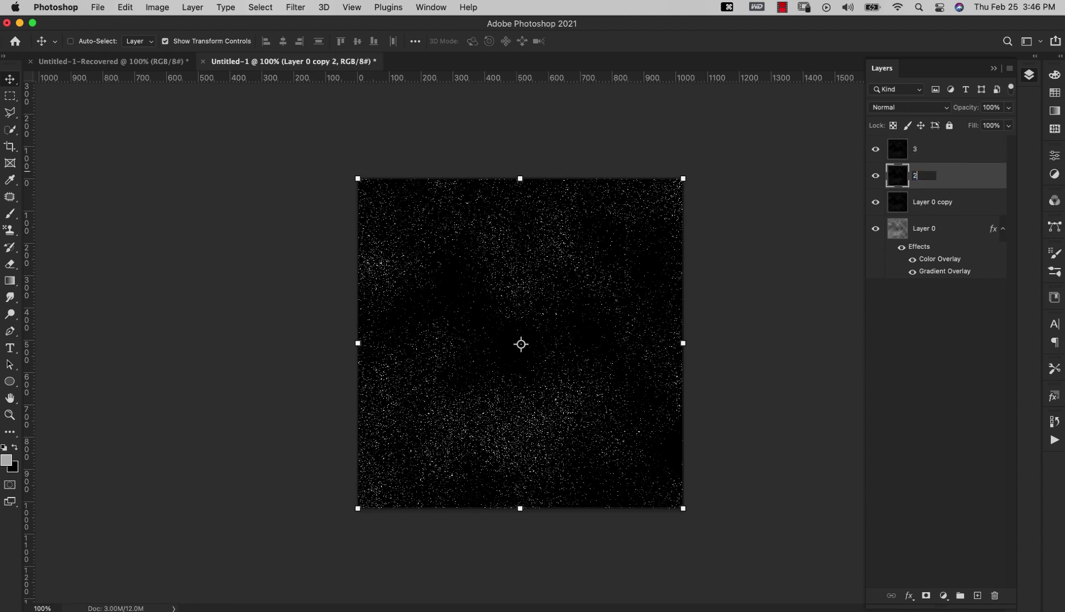
double_click(939, 203)
type("1")
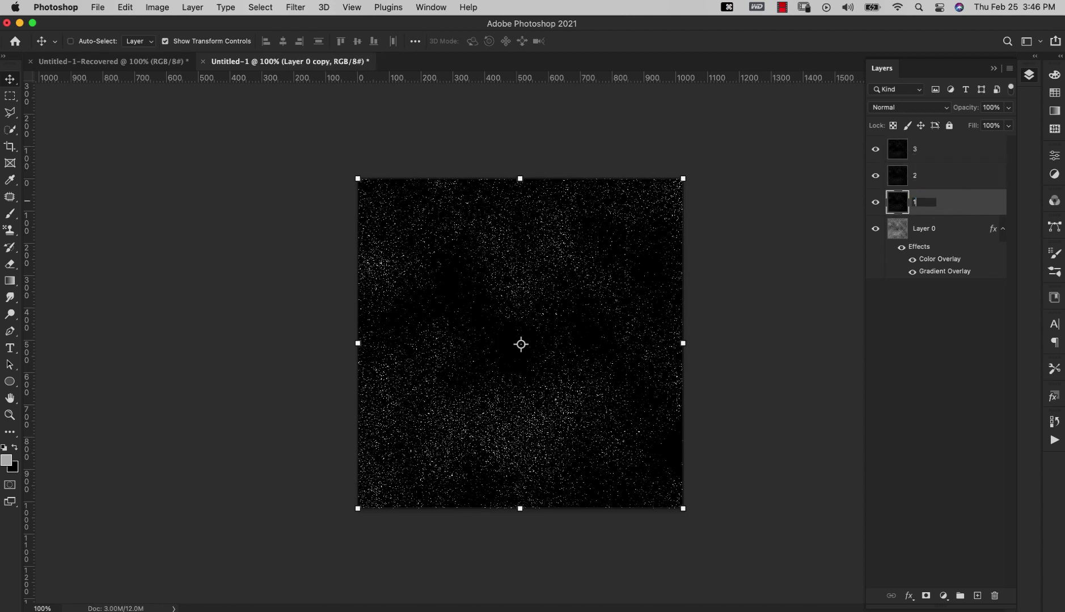
key("Return")
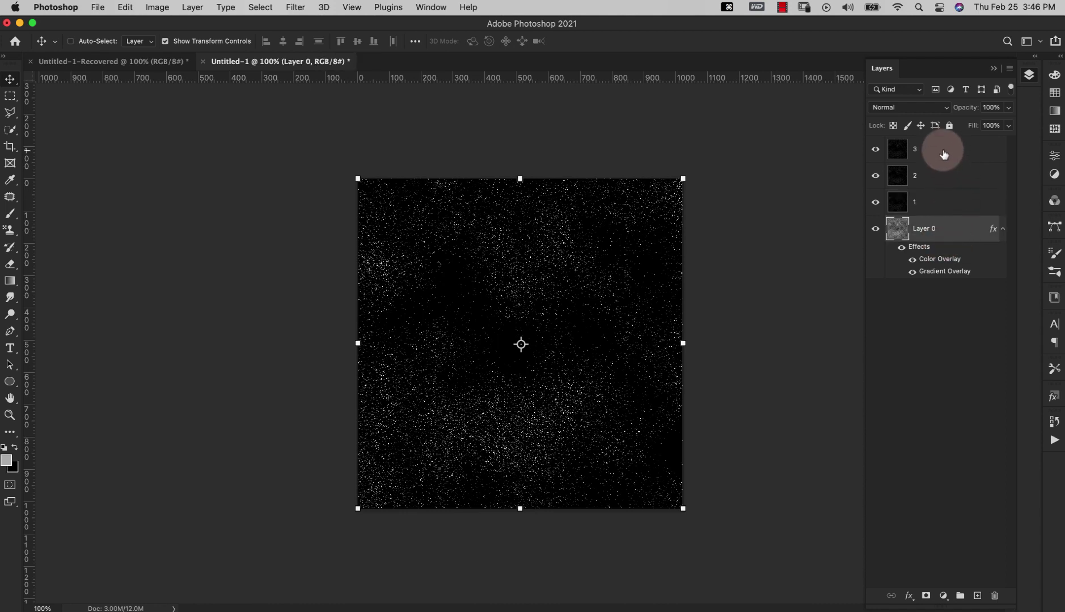
- Give layer 3 a 1.0-pixel Gaussian Blur and Linear Dodge (Add) blending
left_click(944, 151)
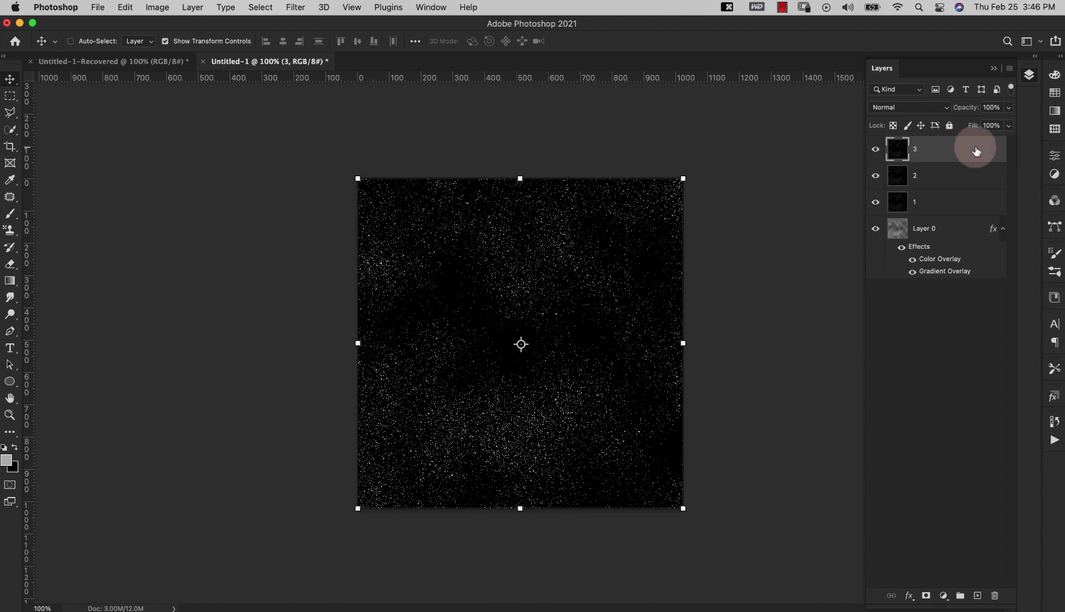
left_click(297, 10)
mouse_move(334, 188)
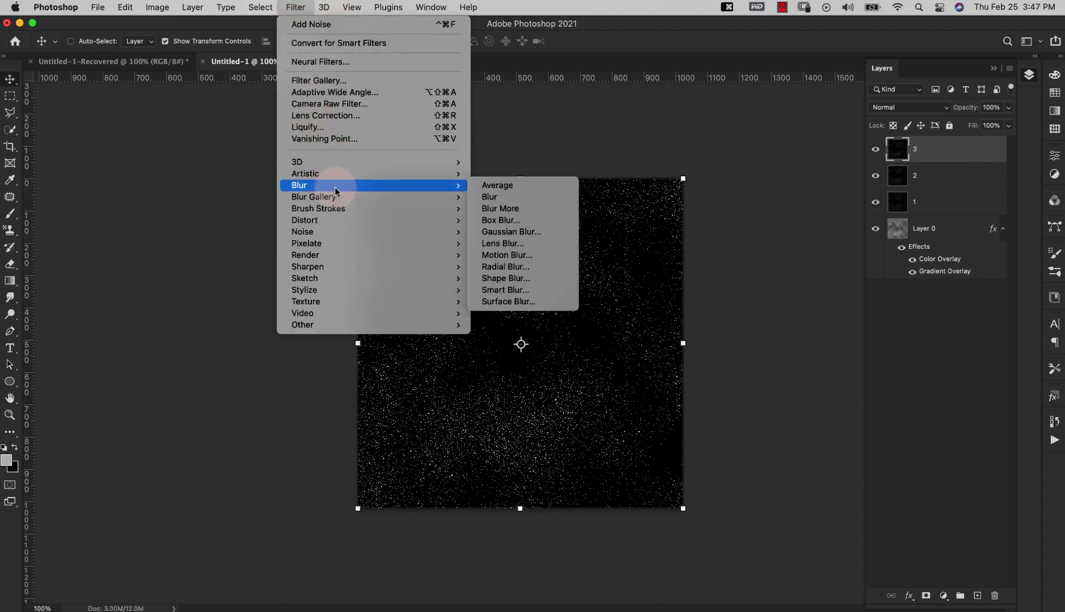
left_click(513, 232)
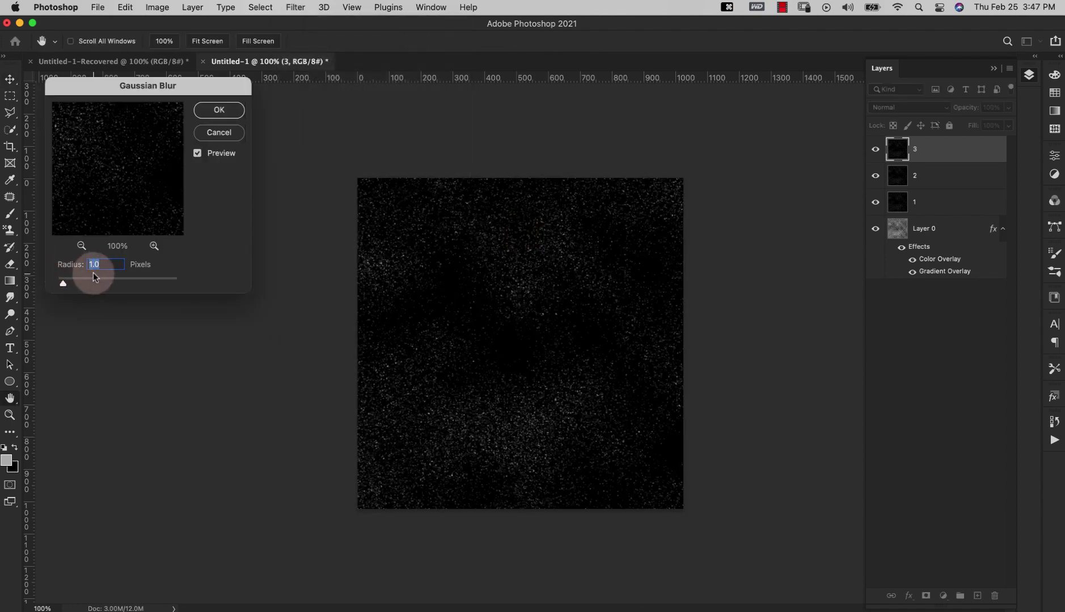
left_click(218, 111)
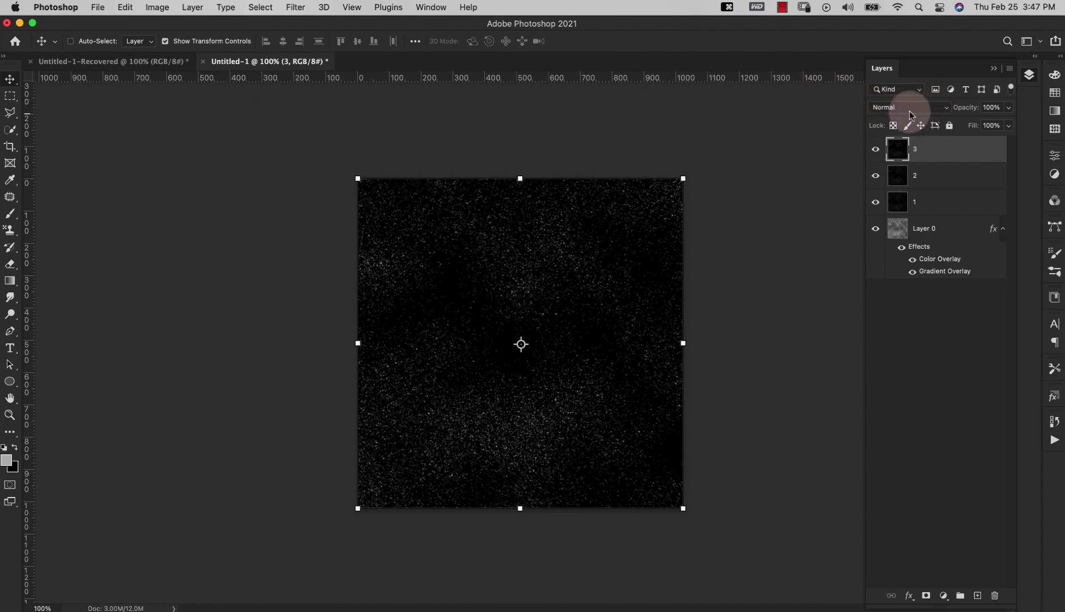
left_click_drag(908, 111, 909, 248)
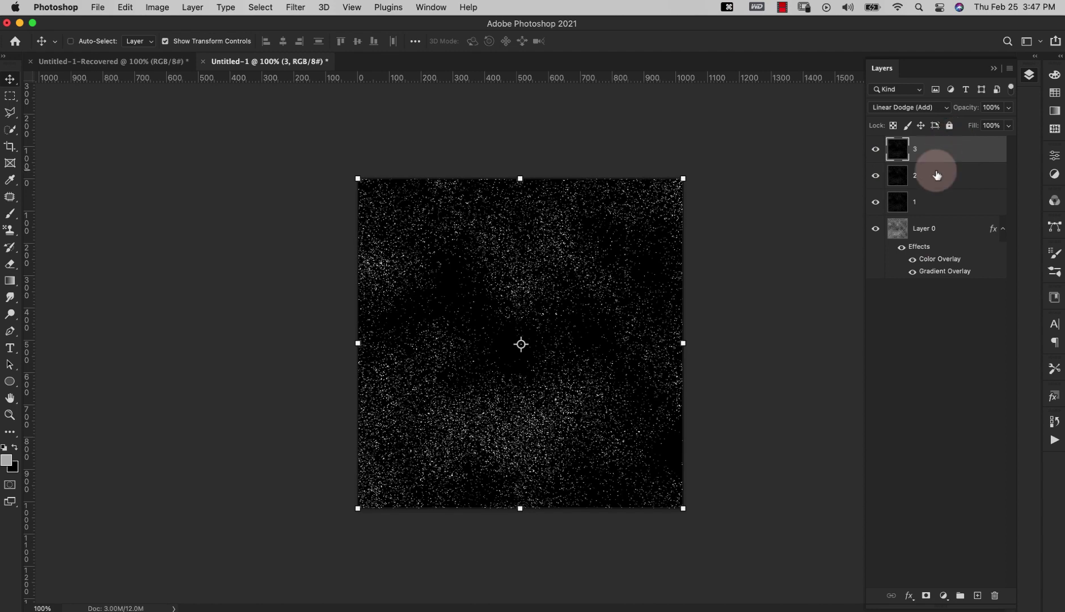
left_click(937, 176)
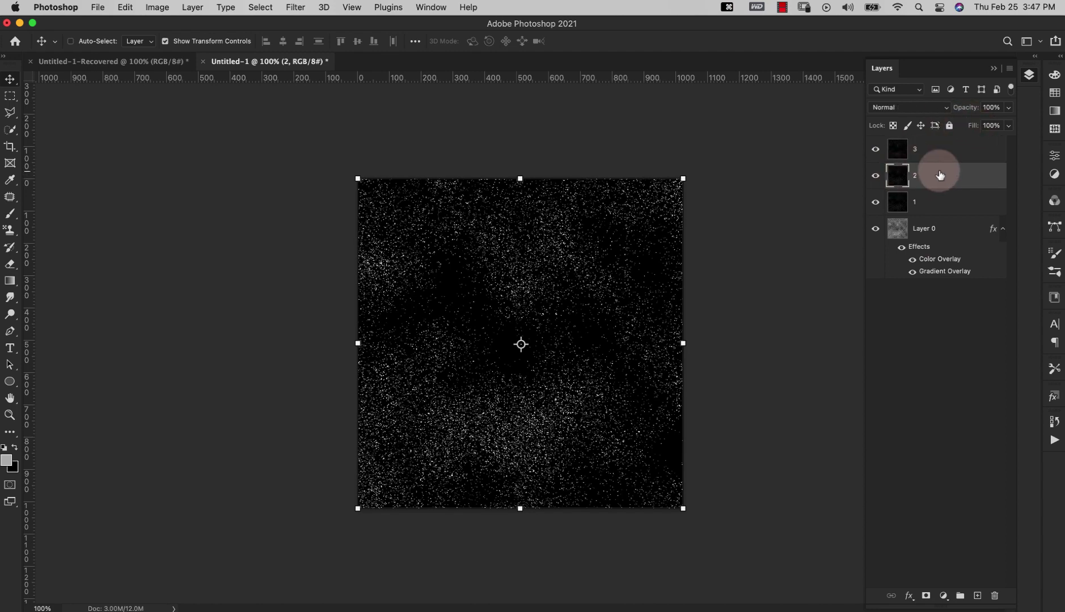
- Apply a 50°, 10-pixel Motion Blur to layer 2 and blend it as Linear Dodge (Add)
left_click(295, 7)
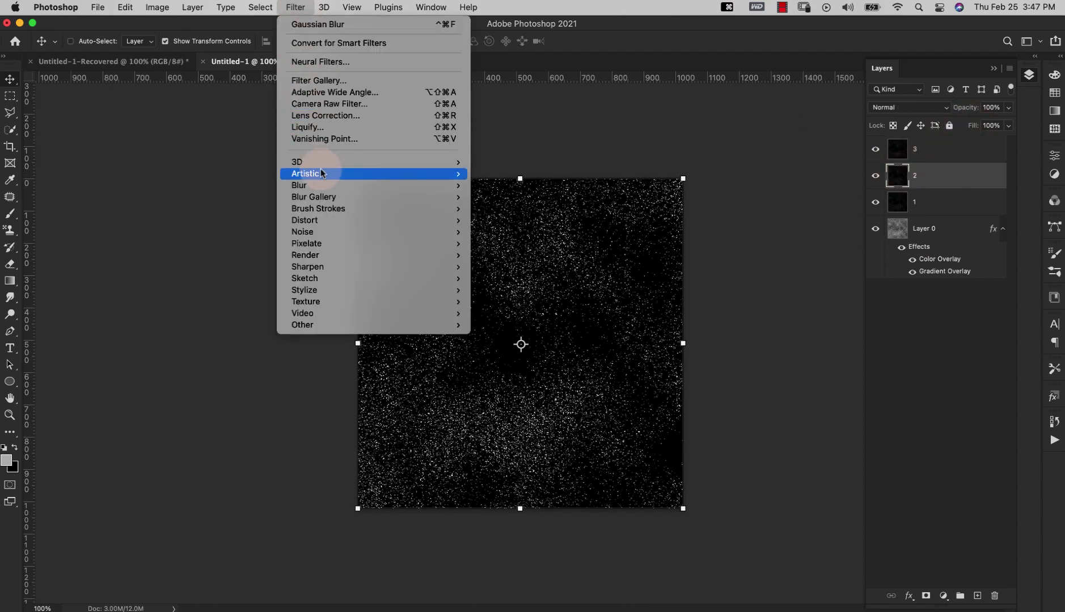
mouse_move(449, 189)
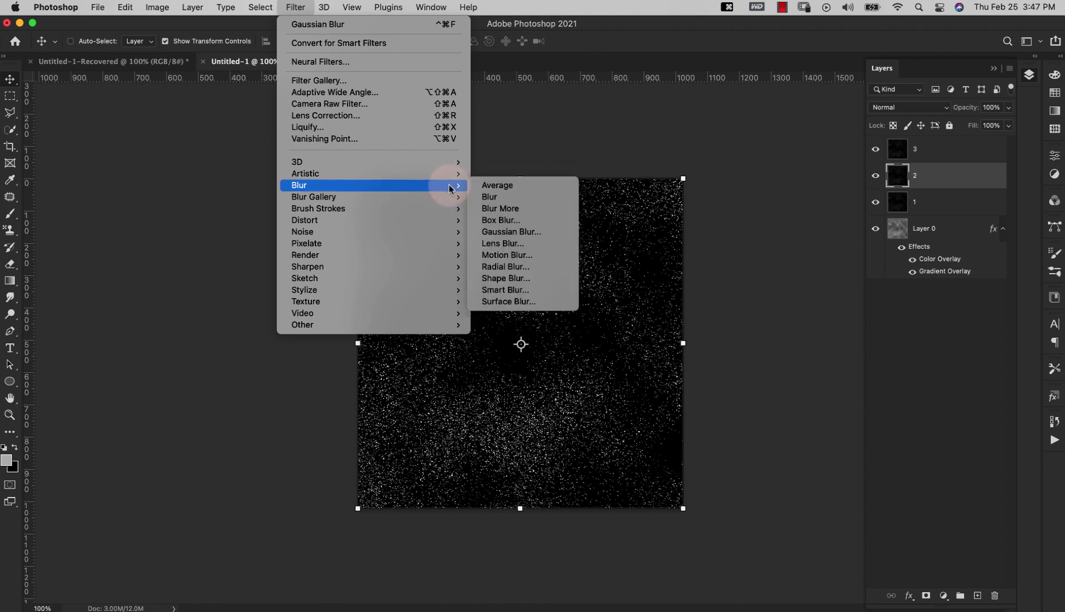
left_click(511, 256)
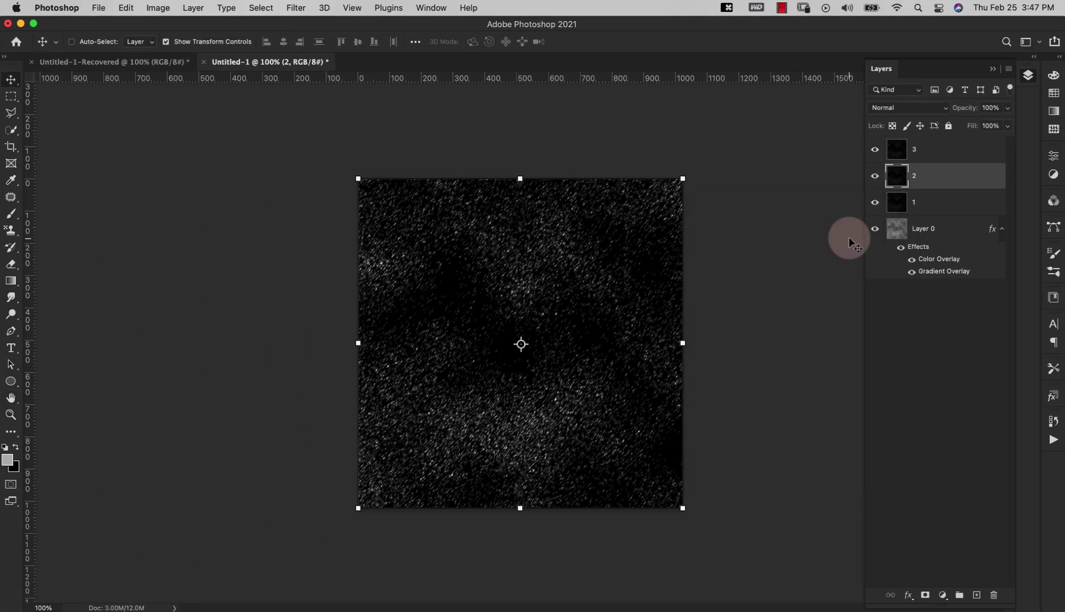
left_click(922, 109)
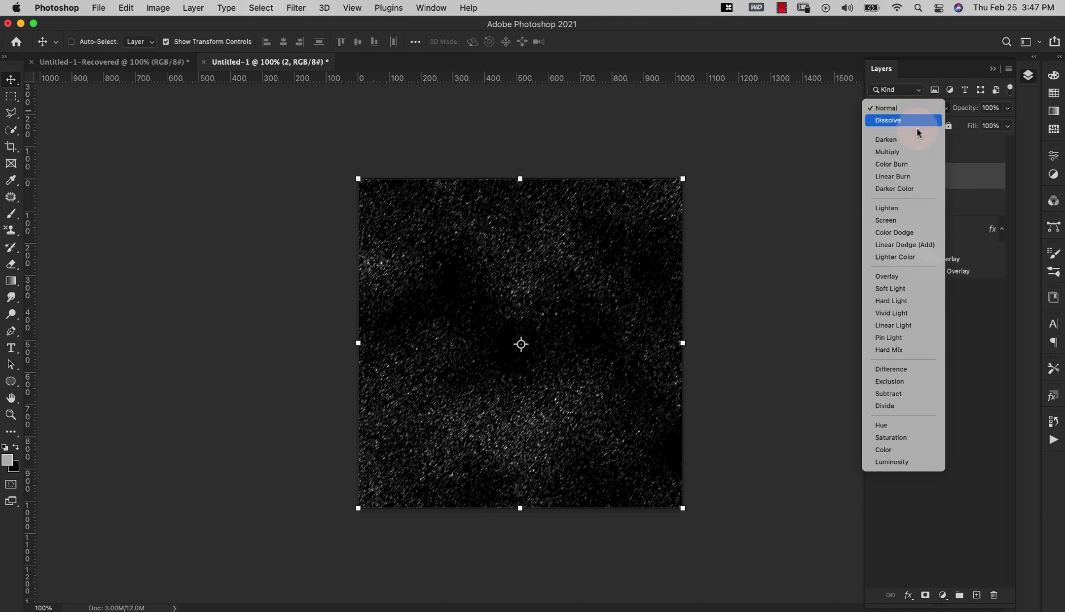
left_click(908, 246)
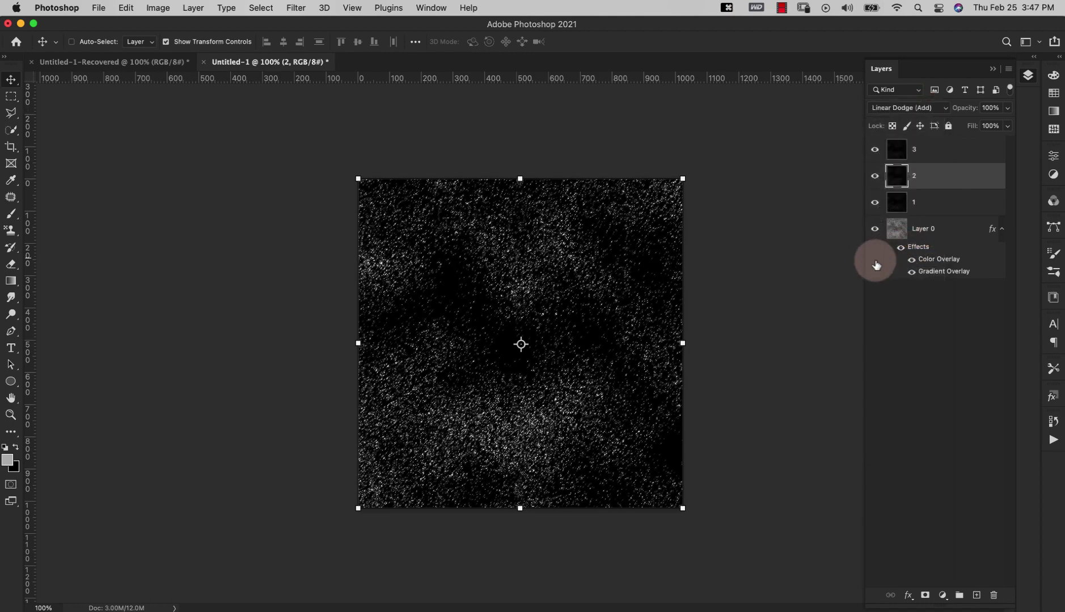
- Apply a Motion Blur to layer 1 with a -50° angle and 10-pixel distance
left_click(933, 212)
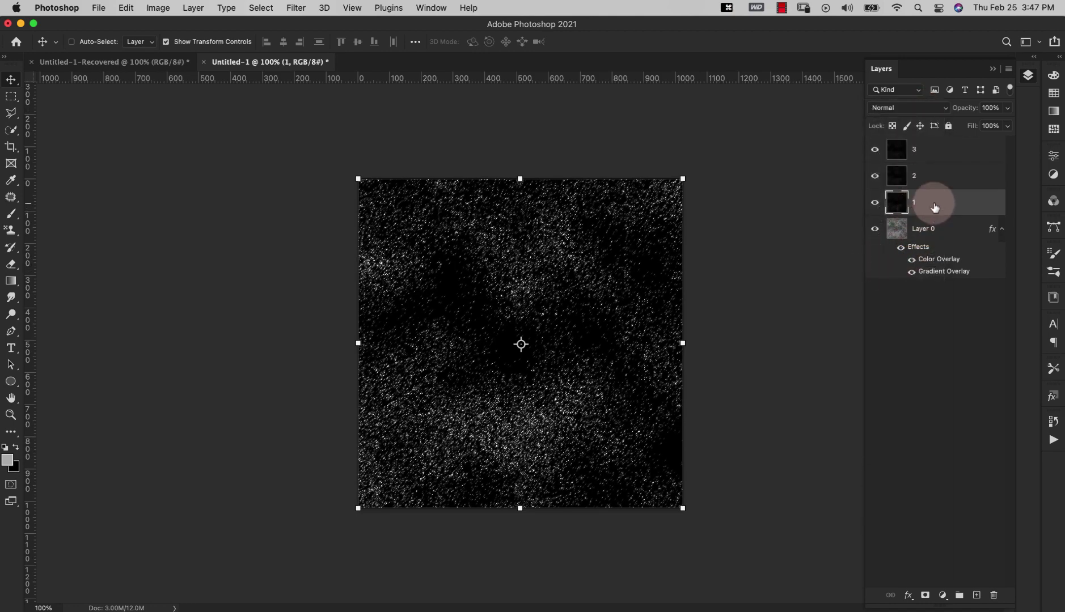
left_click(302, 12)
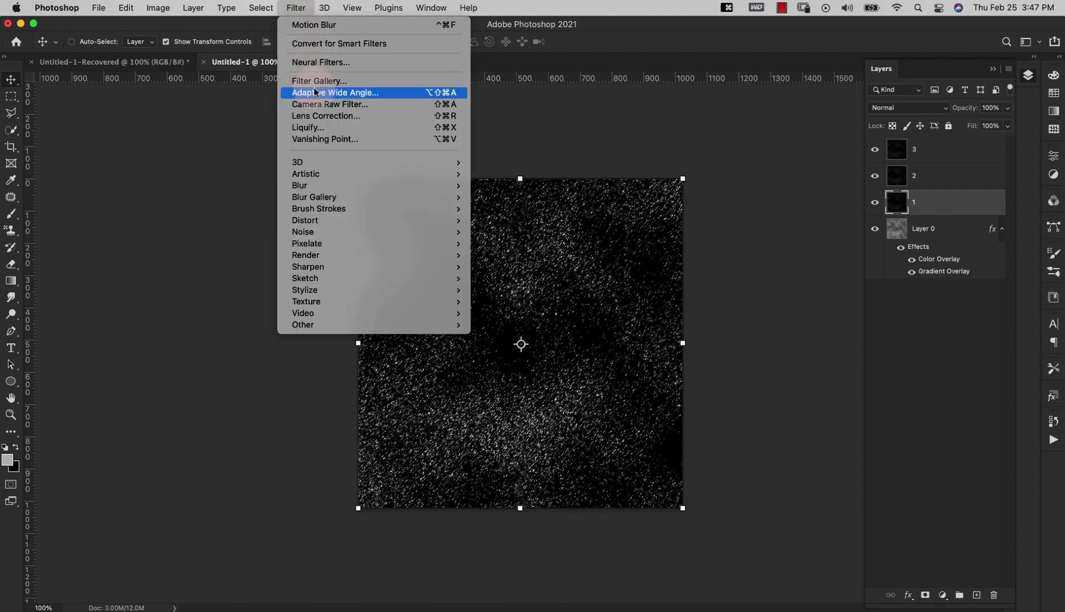
mouse_move(328, 185)
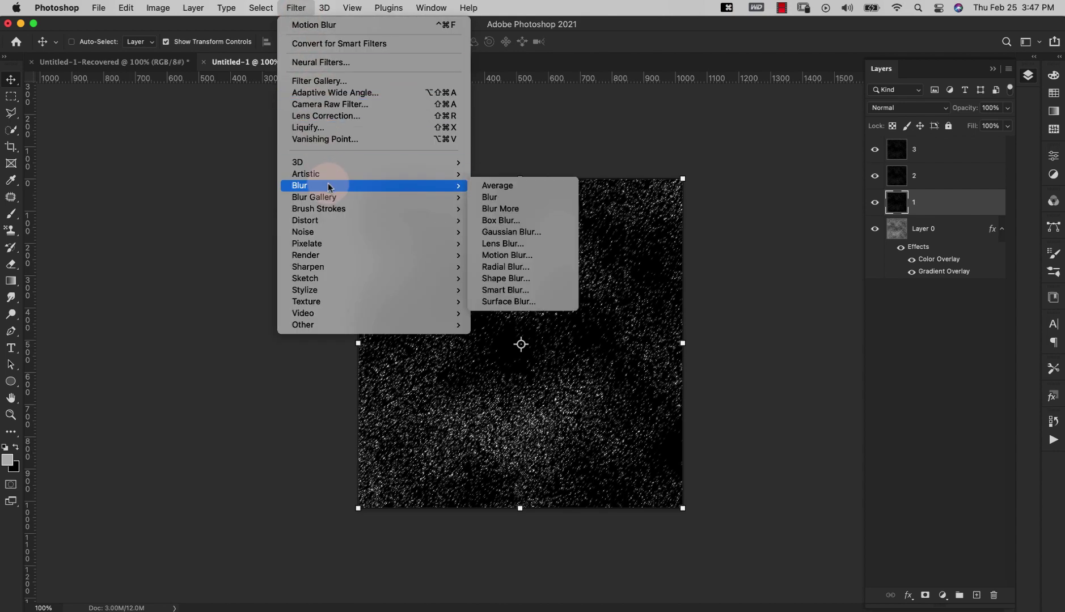
left_click(507, 255)
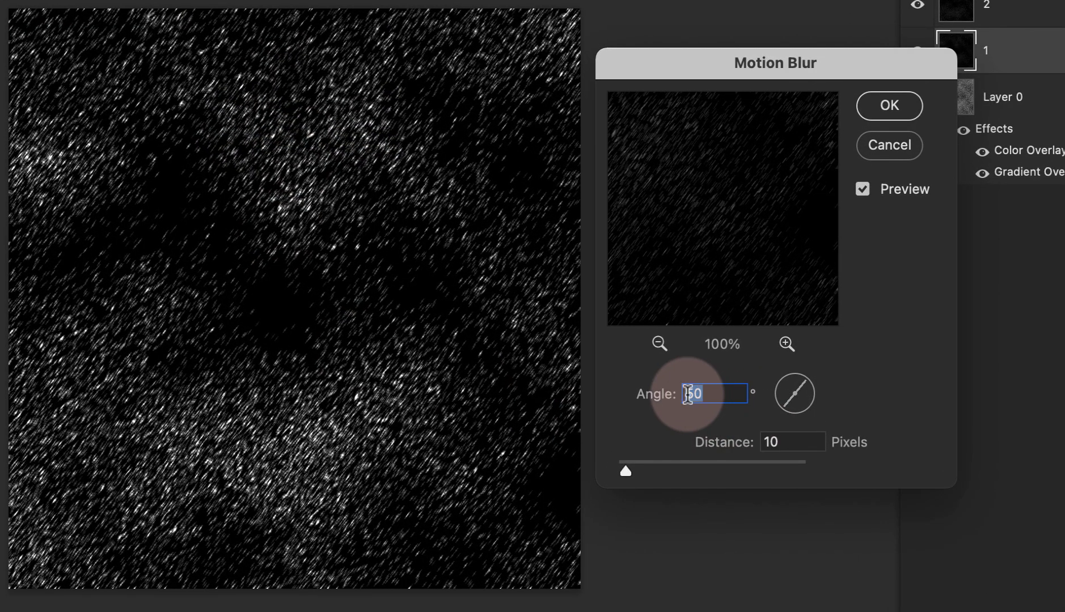
left_click(712, 396)
type("-")
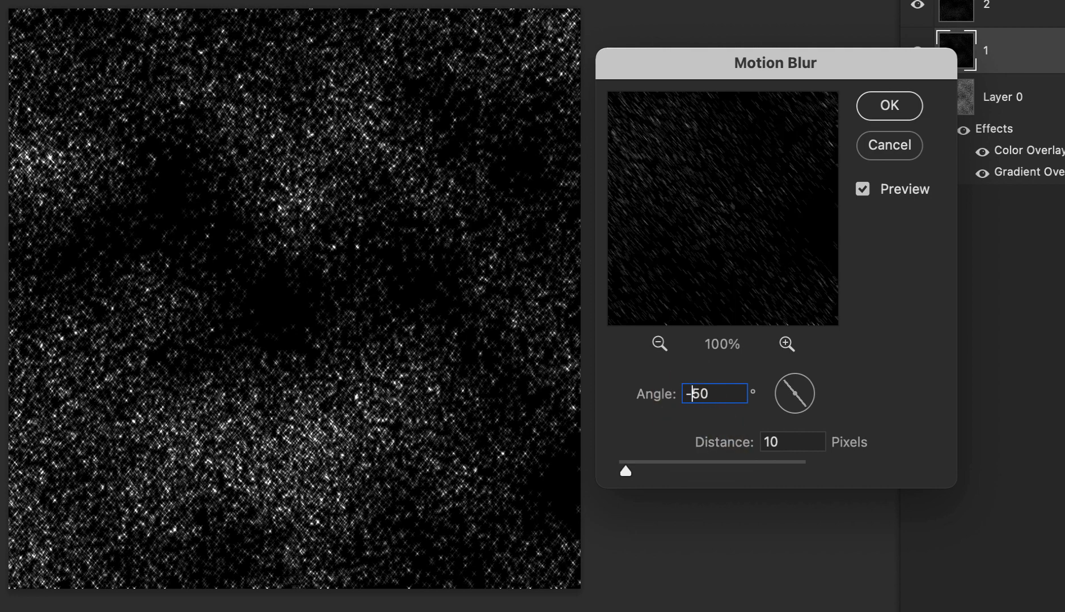
left_click(888, 105)
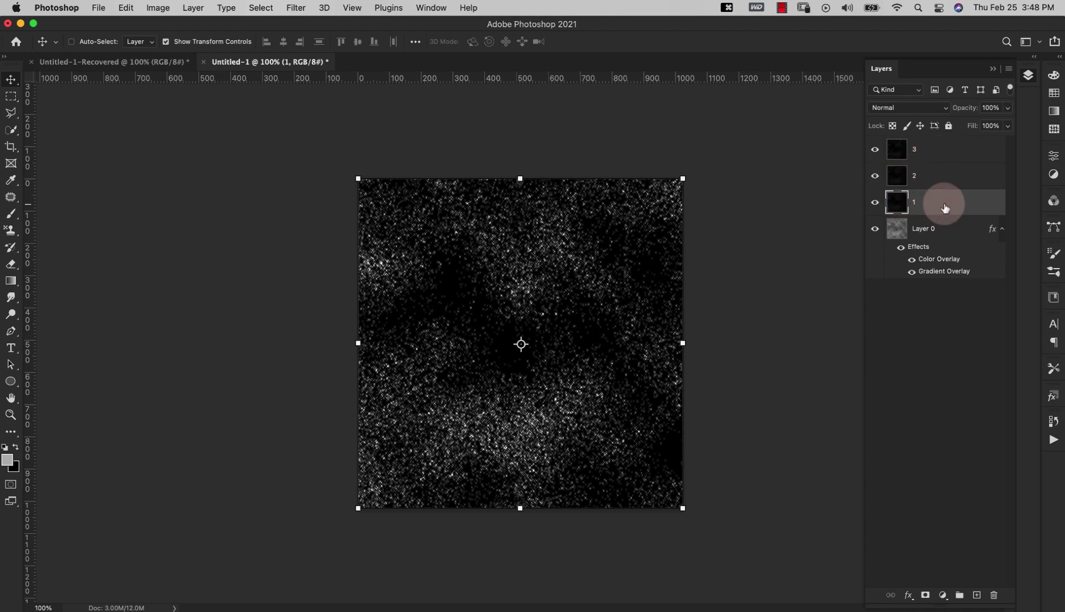
- Merge sparkle layers 1–3, set the merged layer to Linear Dodge (Add), and duplicate it as 3 copy
left_click(942, 149, "shift")
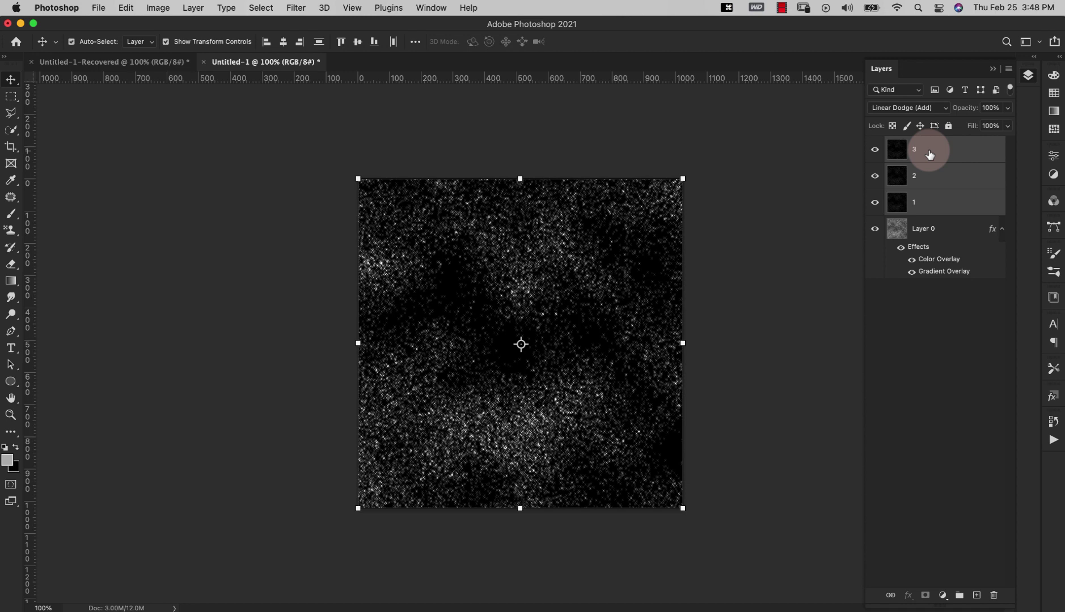
key("super+e")
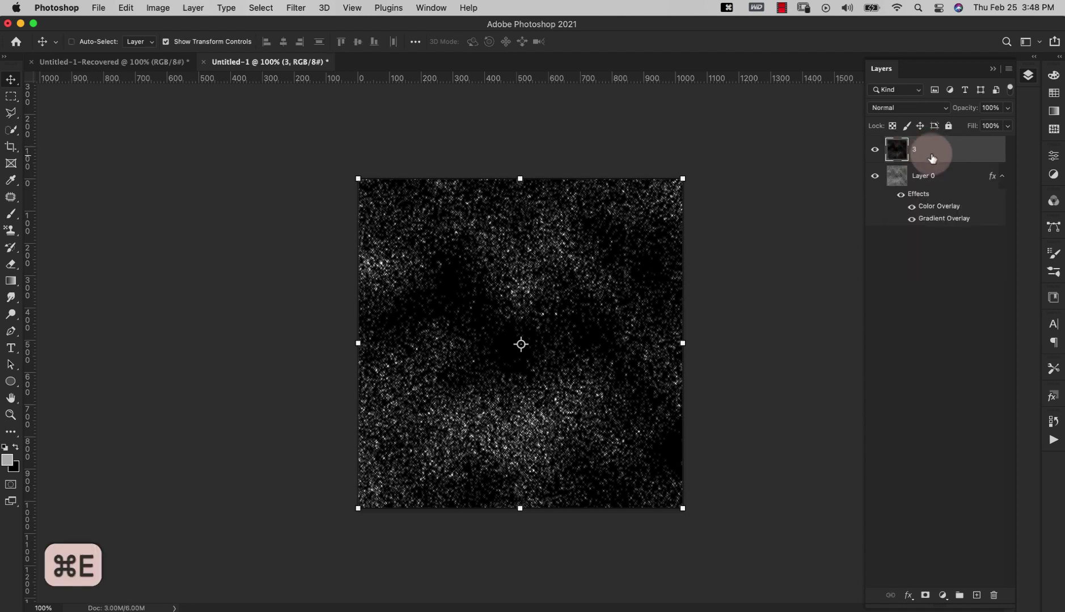
left_click(933, 108)
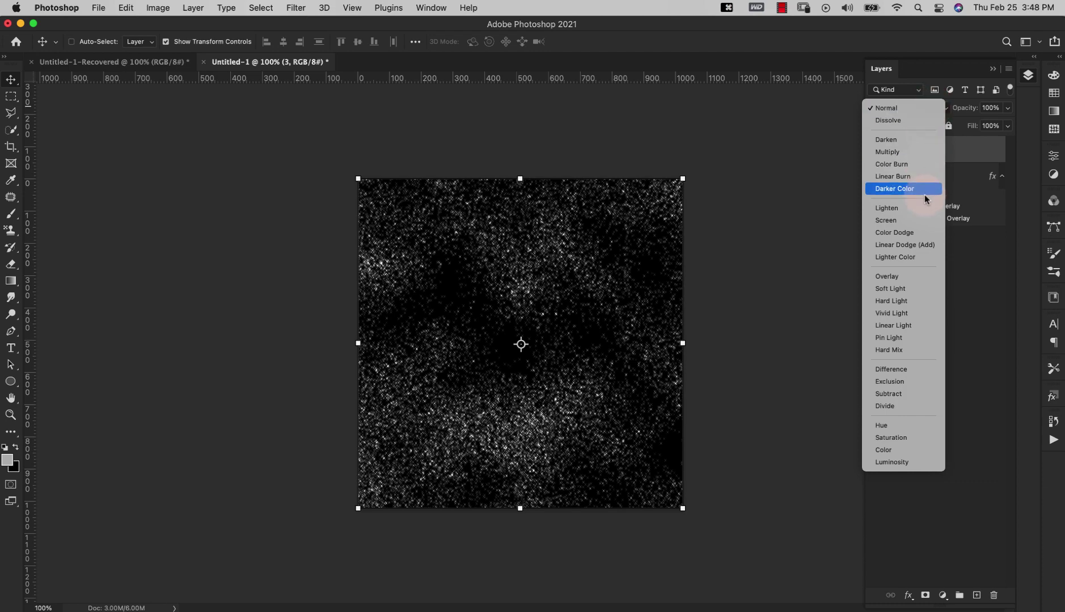
left_click(917, 245)
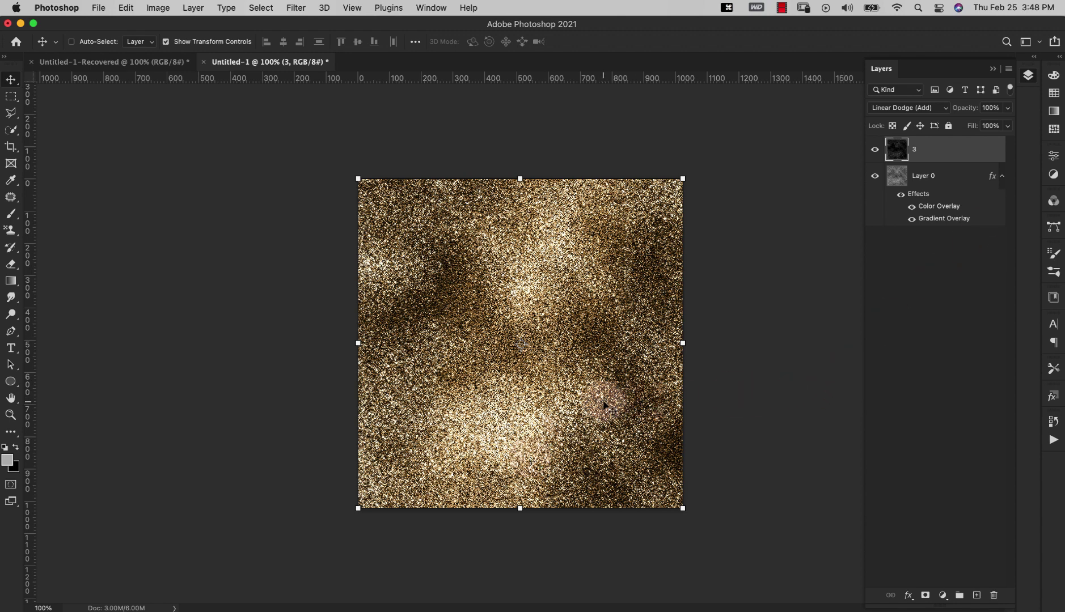
key("super+j")
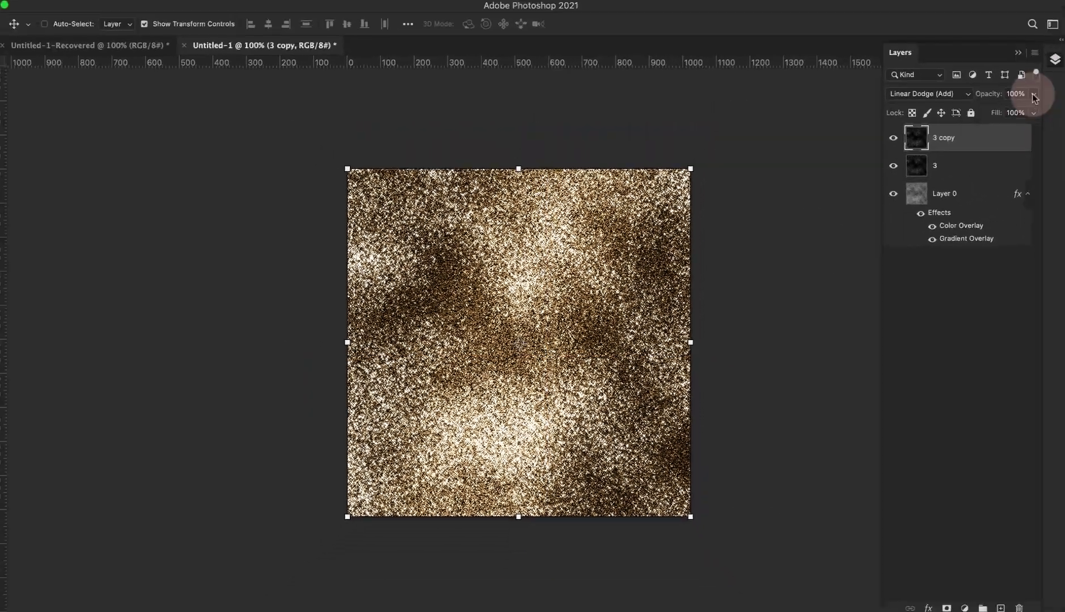
- Drop the 3 copy layer's opacity to about 14%
left_click(1005, 108)
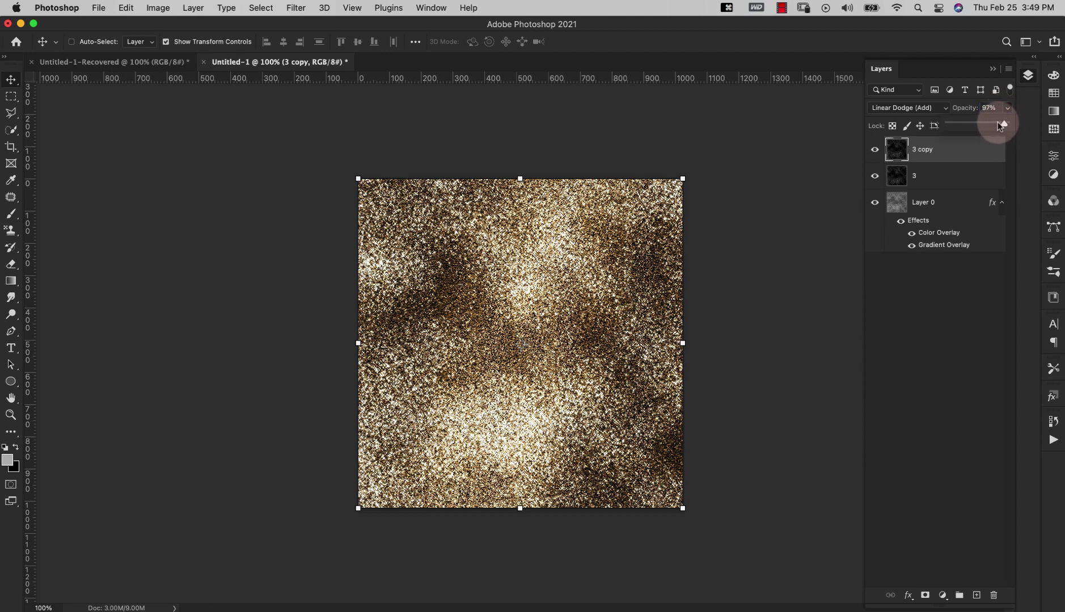
left_click_drag(957, 128, 953, 127)
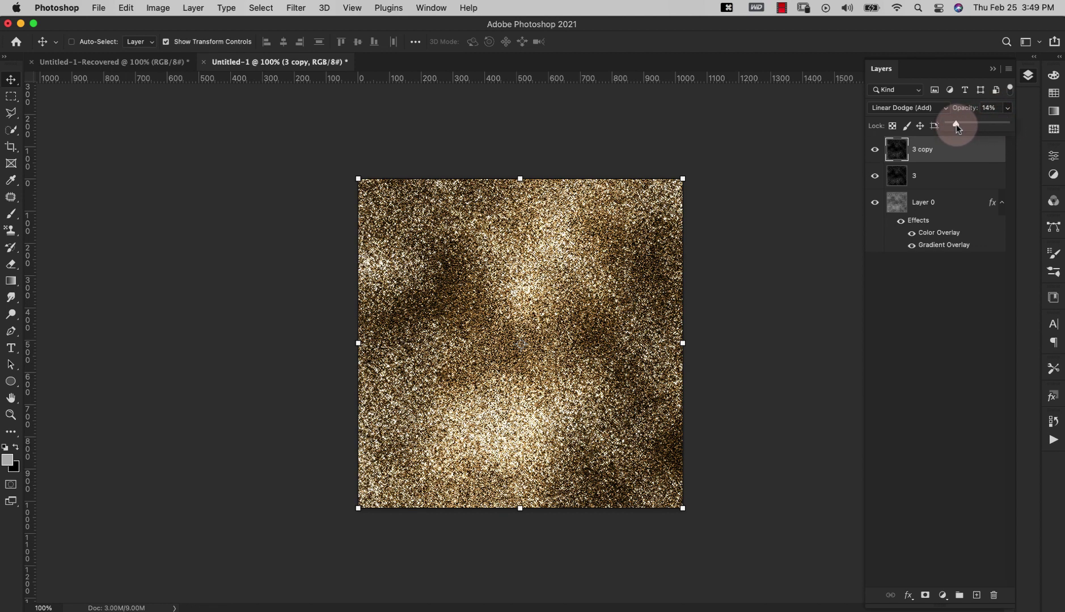
left_click(964, 330)
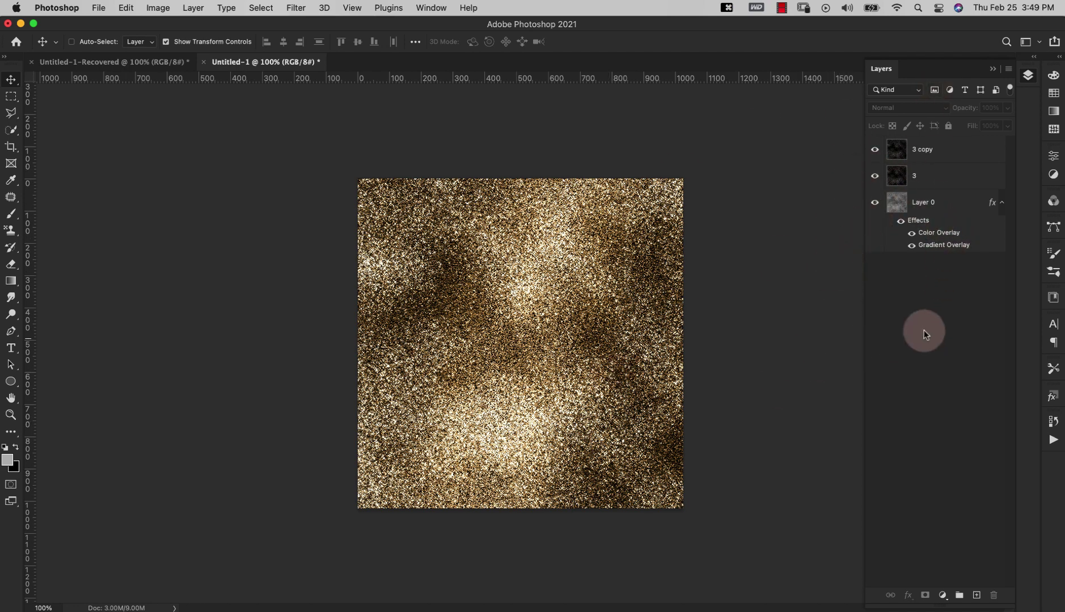
- Recolor Layer 0's Color Overlay to green #6dbf6d, keep the Color blend mode, and apply it
double_click(941, 236)
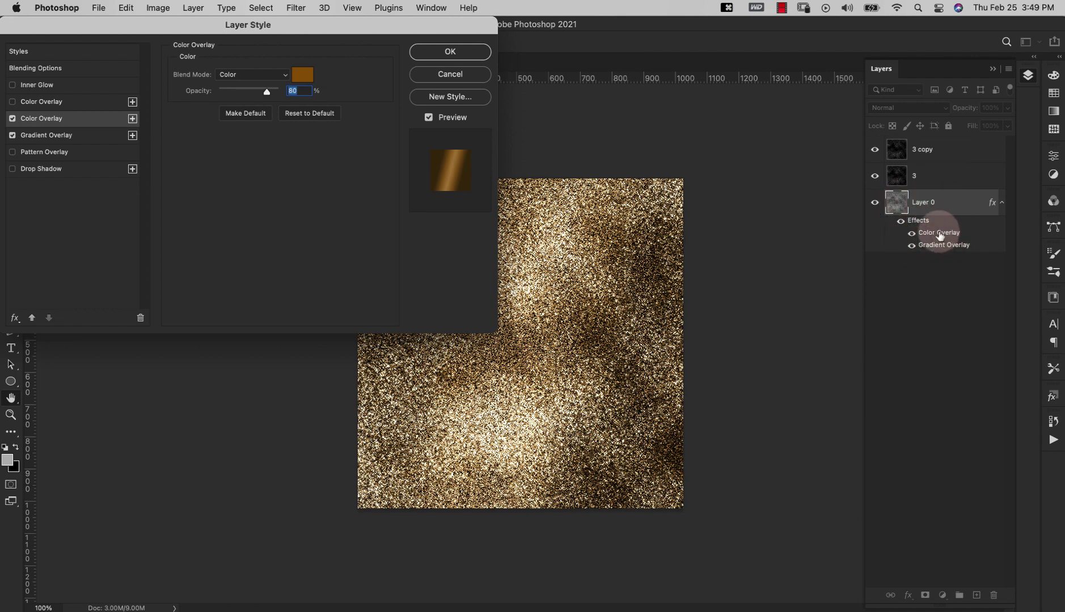
left_click(306, 78)
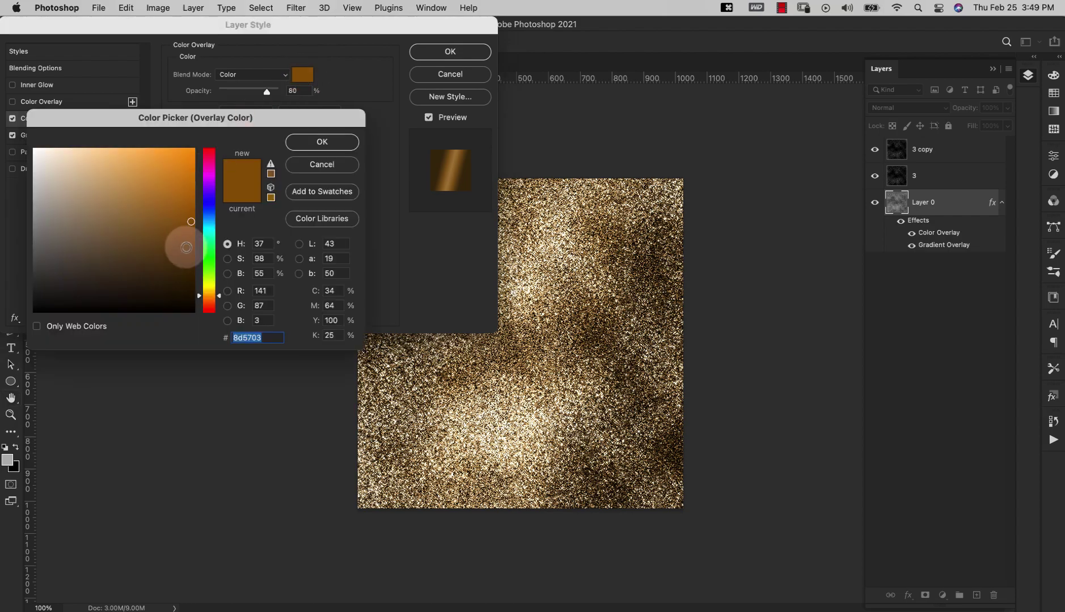
left_click(209, 179)
left_click_drag(316, 200, 316, 156)
left_click(197, 249)
left_click(156, 219)
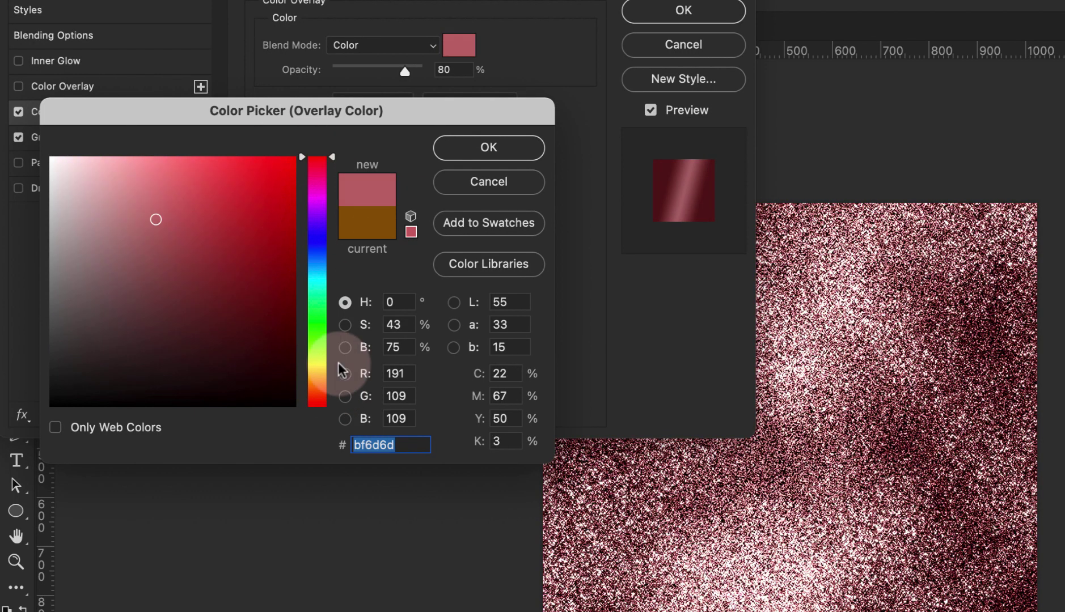
left_click(318, 268)
left_click(321, 325)
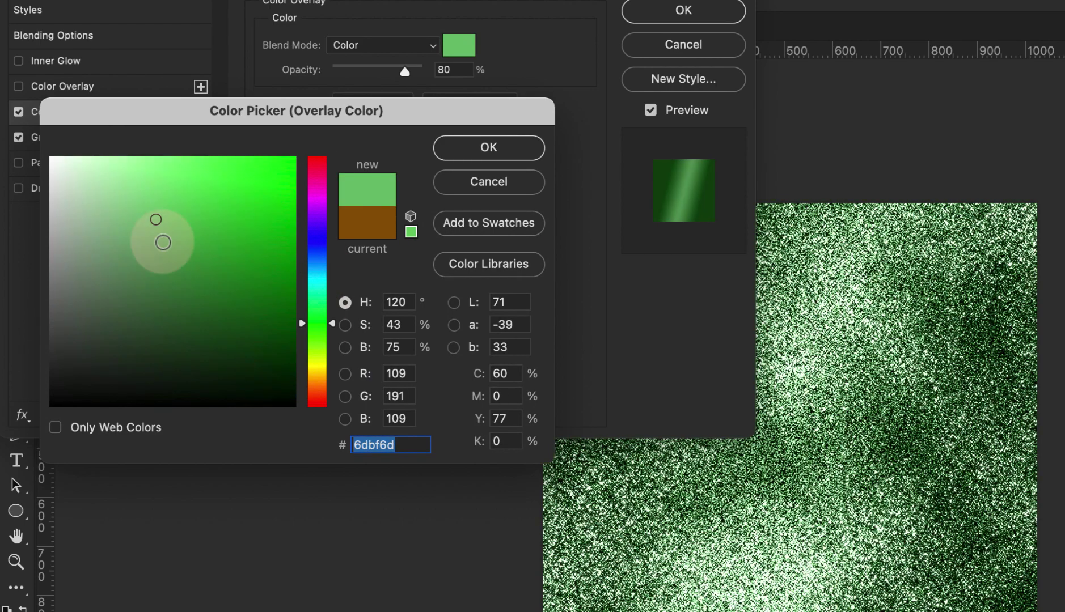
left_click(515, 157)
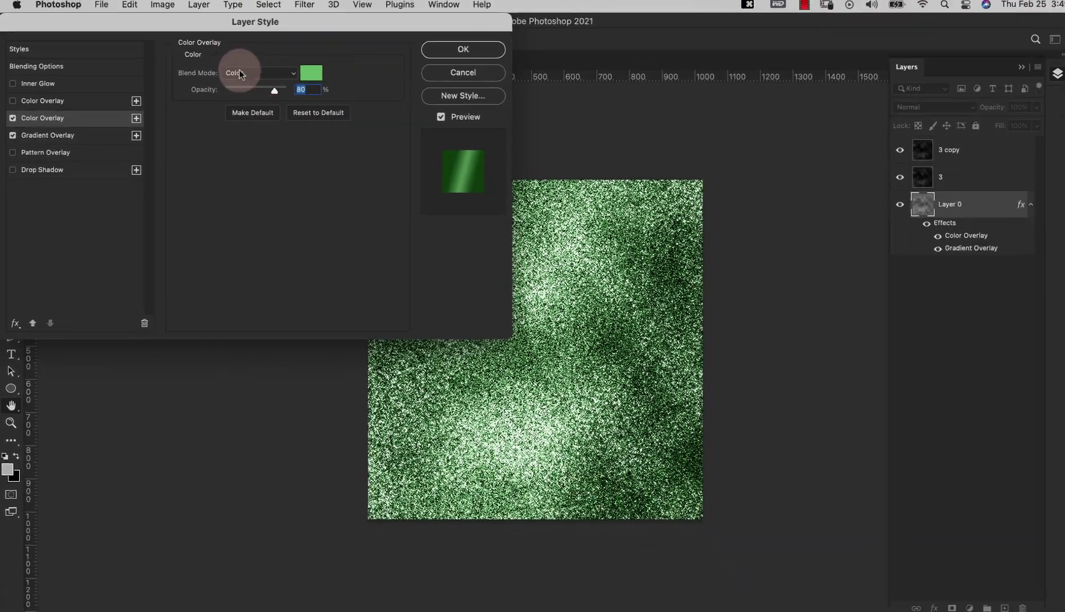
left_click(239, 74)
left_click(233, 257)
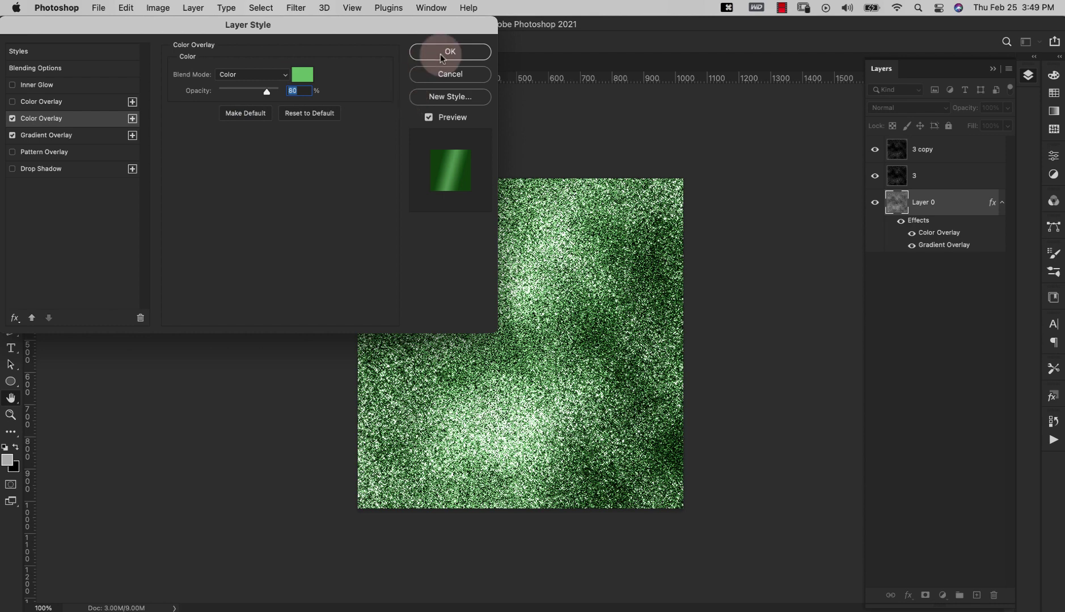
left_click(465, 50)
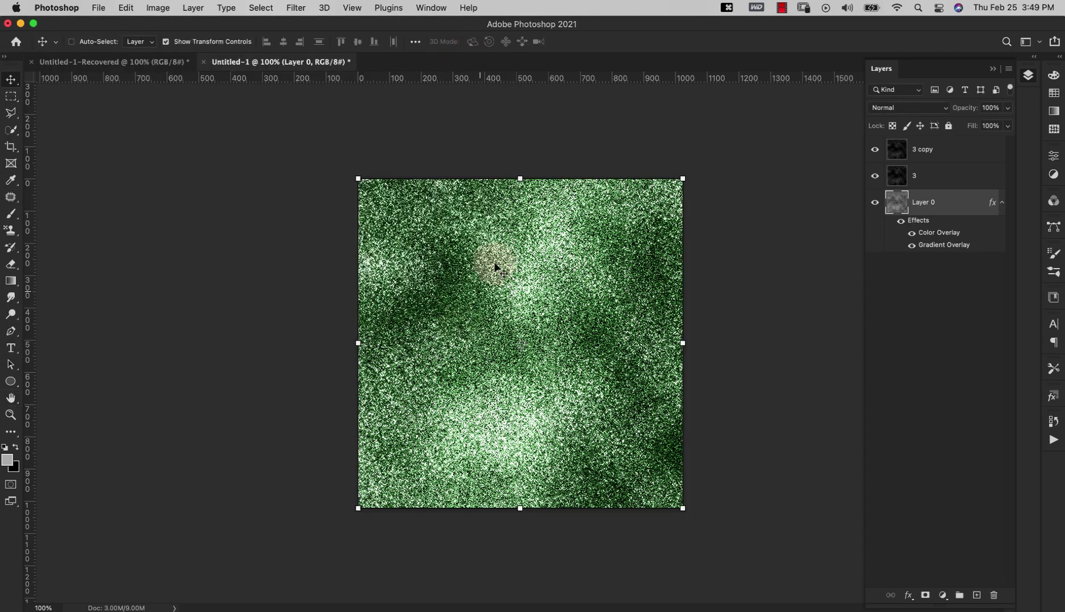
- Start defining the green glitter texture as a new pattern with Edit > Define Pattern
left_click(125, 8)
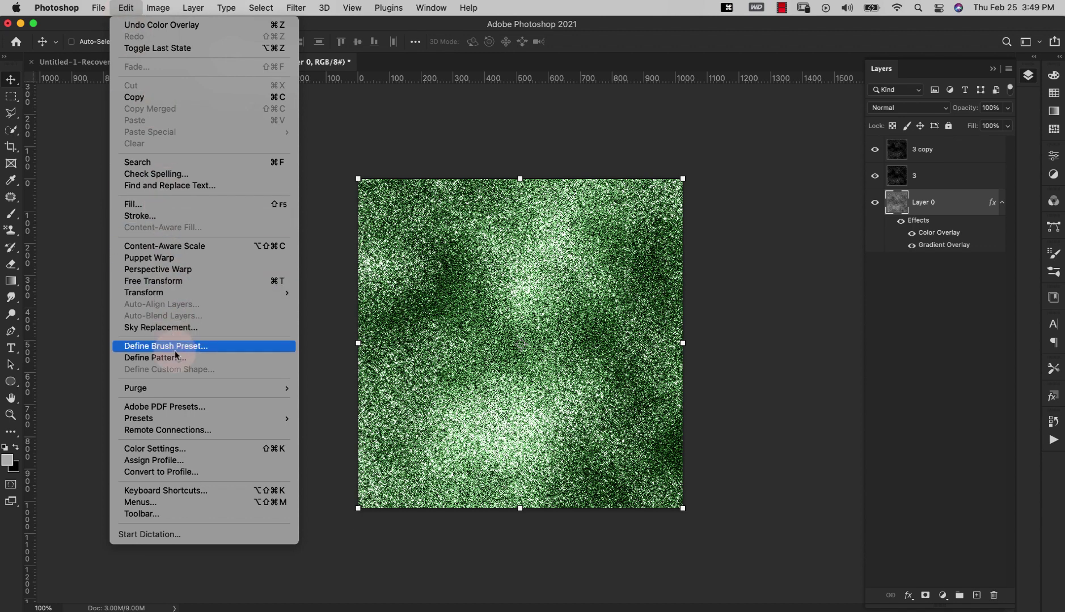
left_click(194, 356)
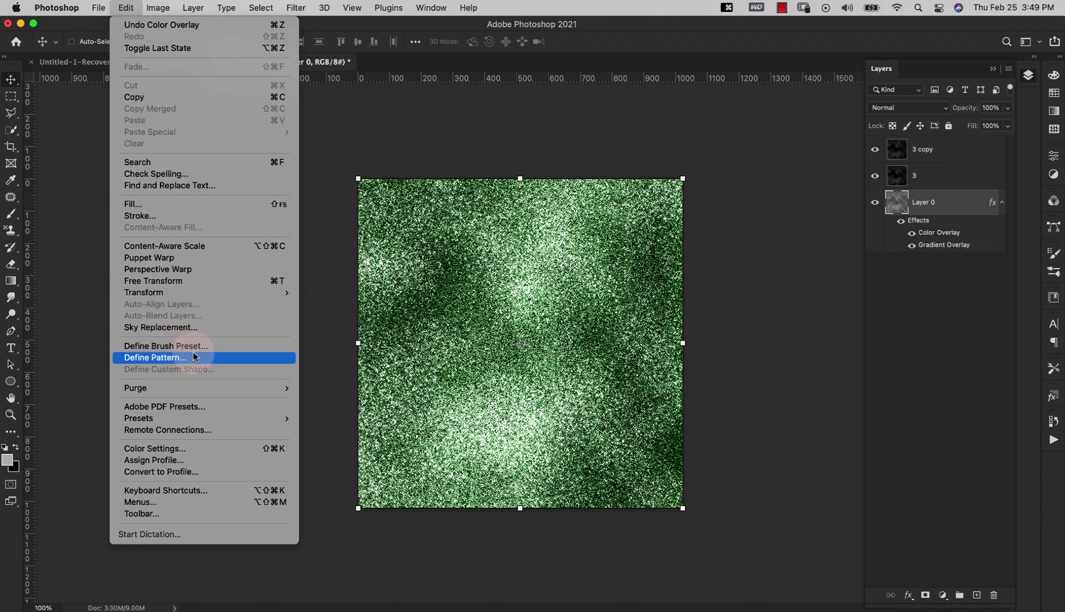